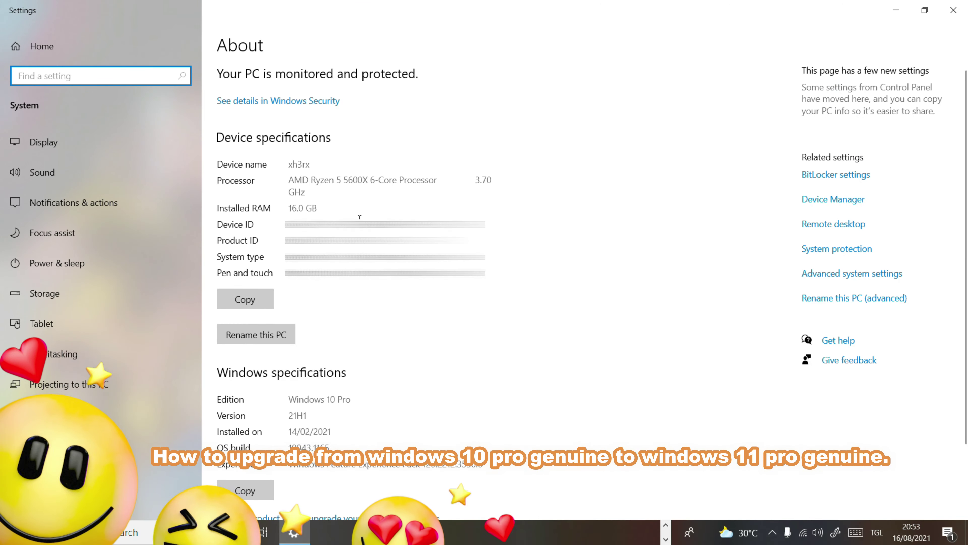
- Review the PC's Windows specifications and check the activation status of the installed edition
click(314, 292)
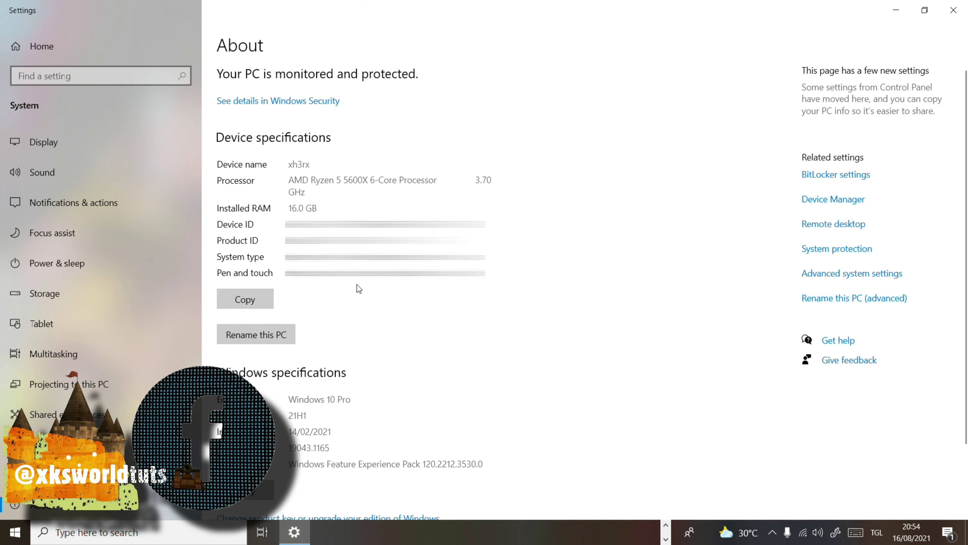
scroll(357, 284, down, 2)
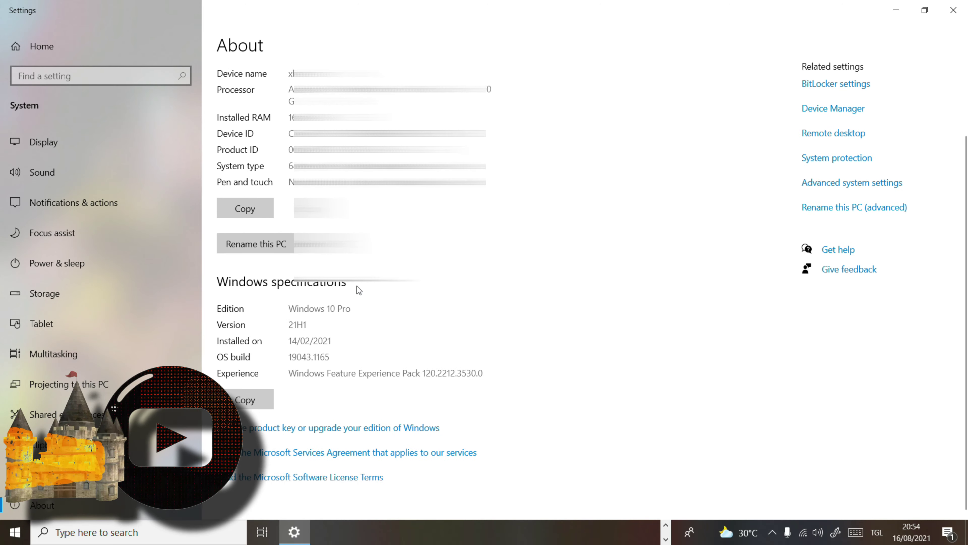
click(366, 426)
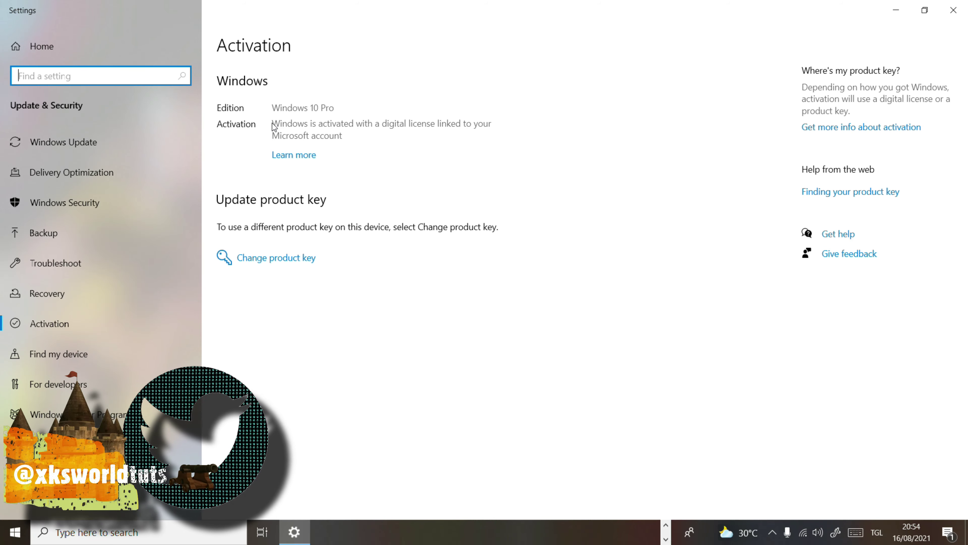
click(438, 126)
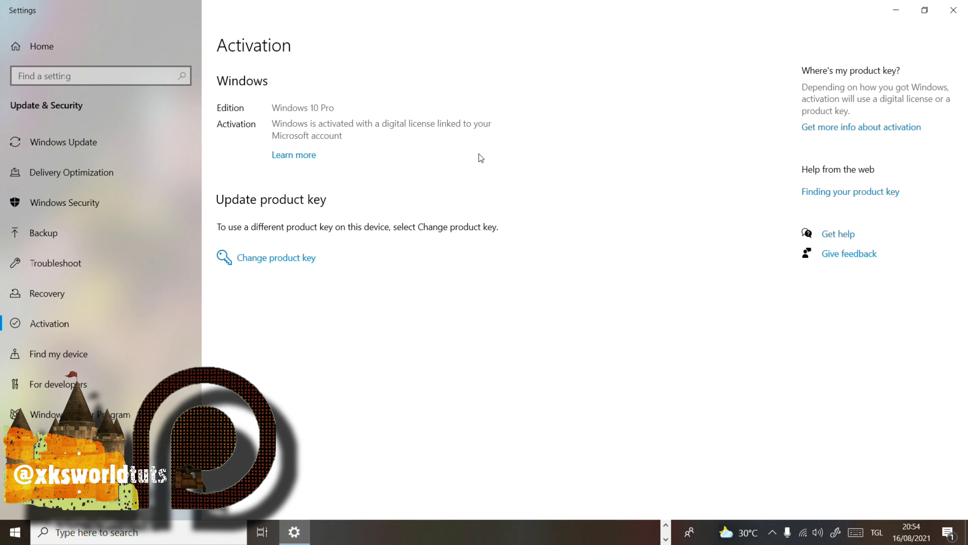
- Check for available Windows updates and open the Windows Insider Program settings
click(85, 146)
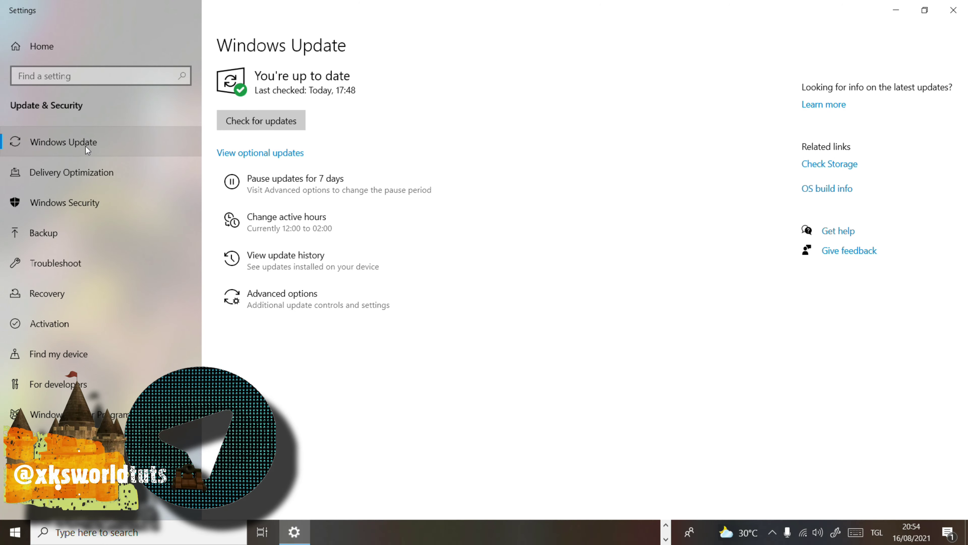
click(280, 124)
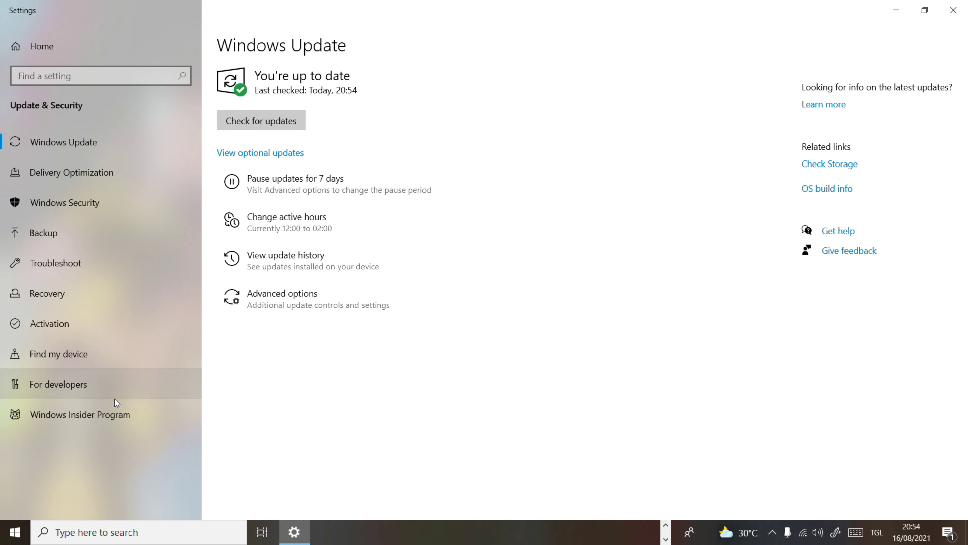
click(93, 414)
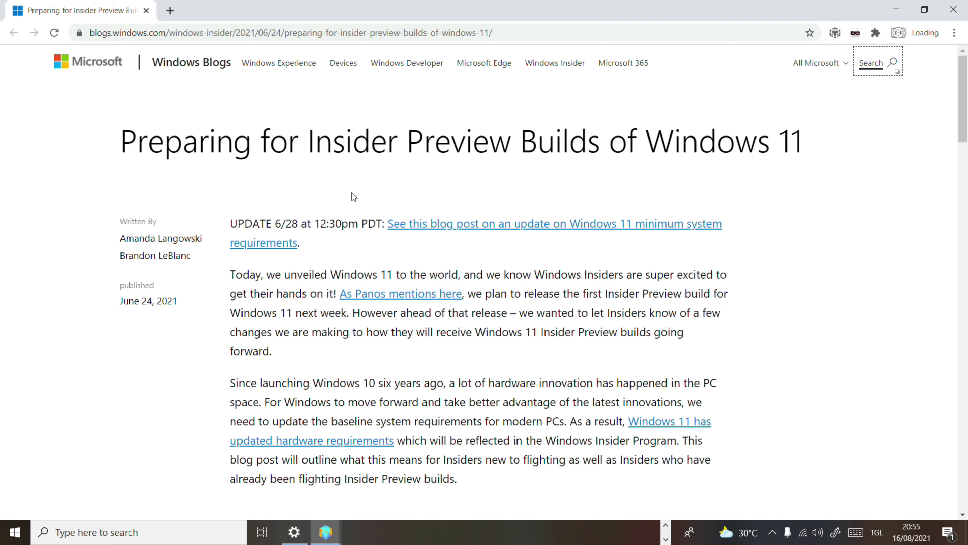
- In the browser, read the Windows Insider blog post on Windows 11 preview builds, including the channel eligibility chart
scroll(351, 193, down, 15)
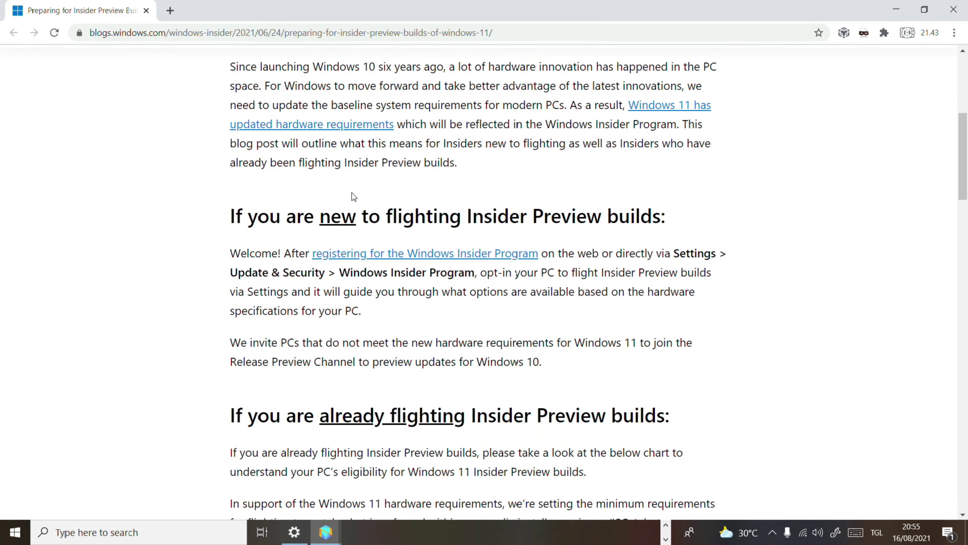
scroll(352, 193, down, 7)
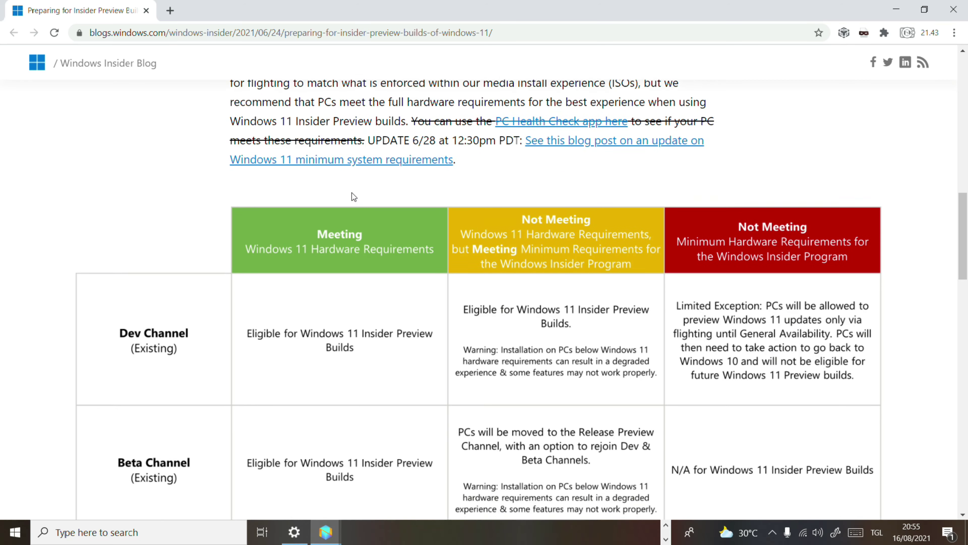
scroll(351, 193, down, 1)
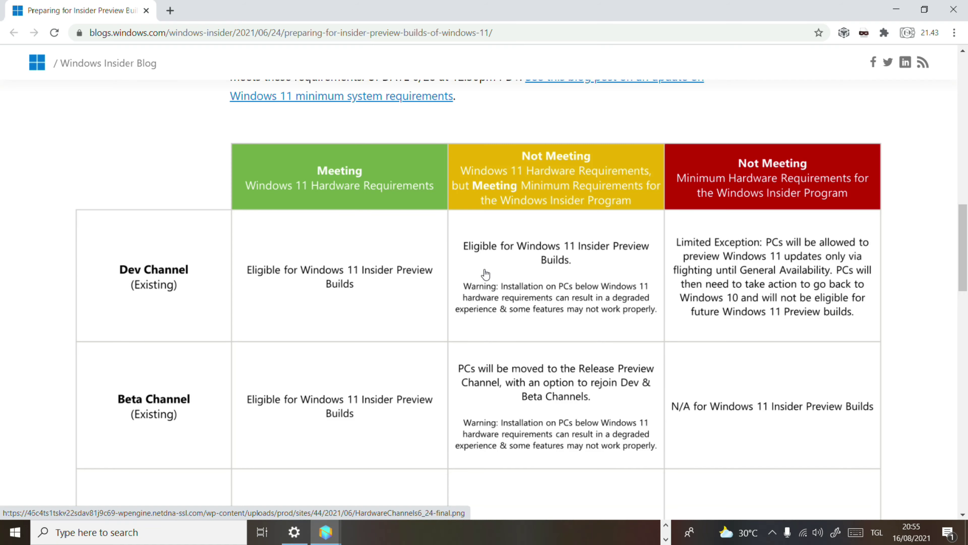
scroll(485, 273, down, 7)
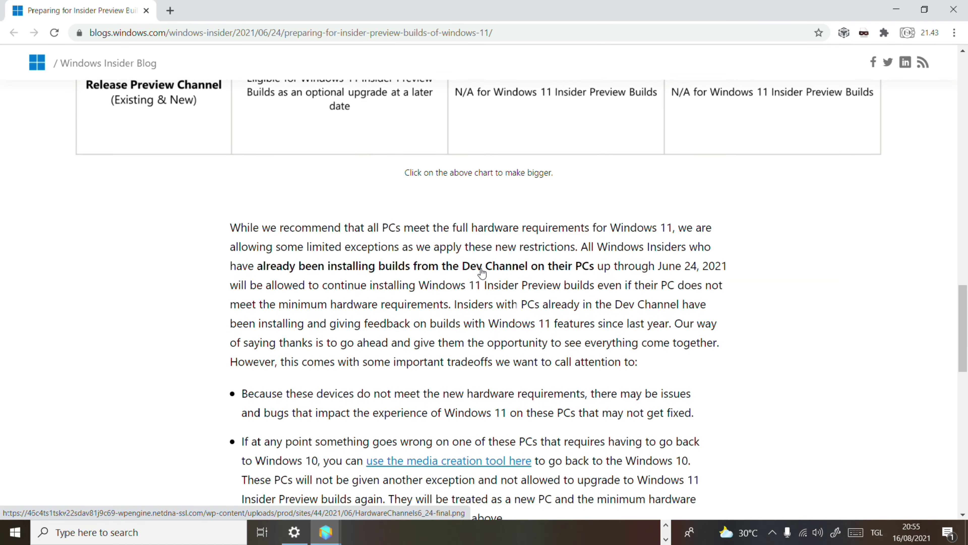
scroll(482, 272, down, 6)
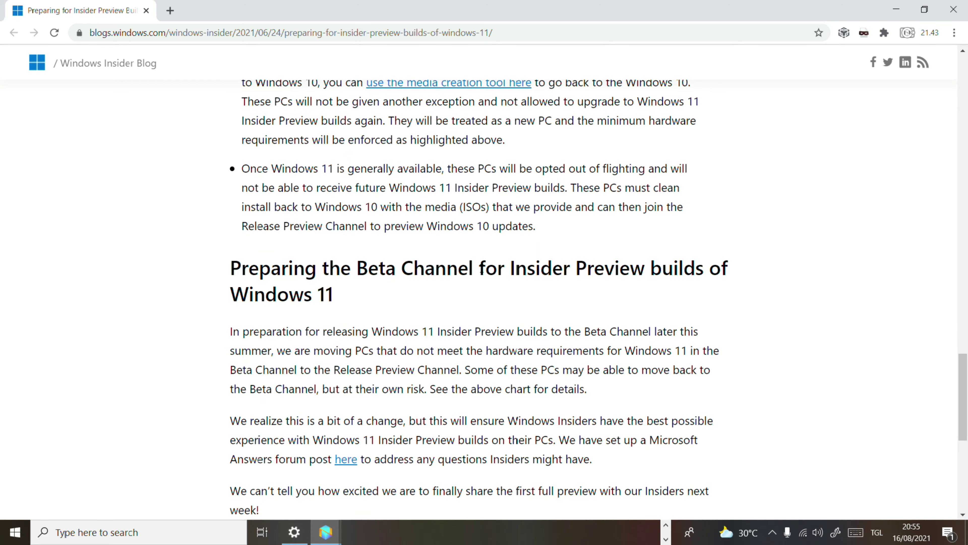
scroll(481, 268, down, 5)
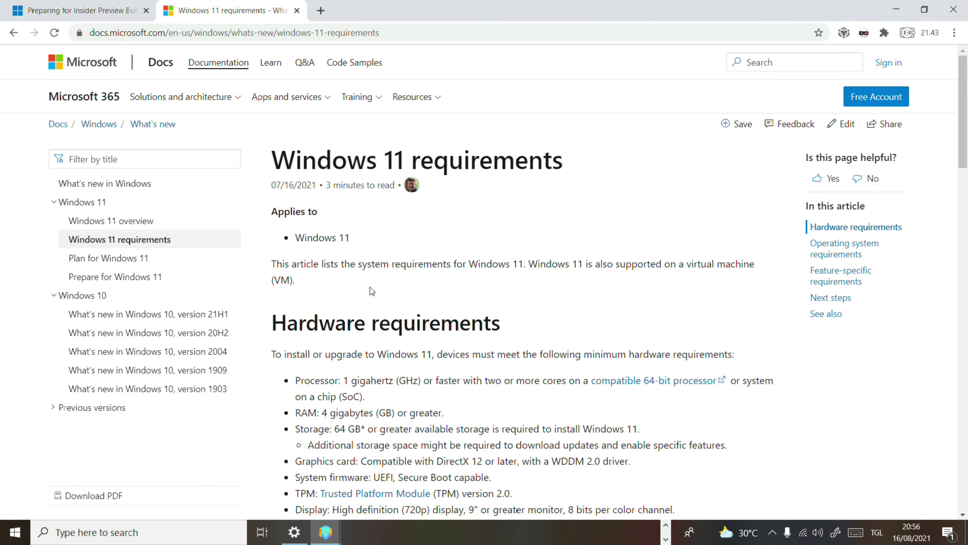
- Go through the Windows 11 minimum hardware requirements one by one, from processor and RAM to TPM, display and internet connection
scroll(366, 283, down, 1)
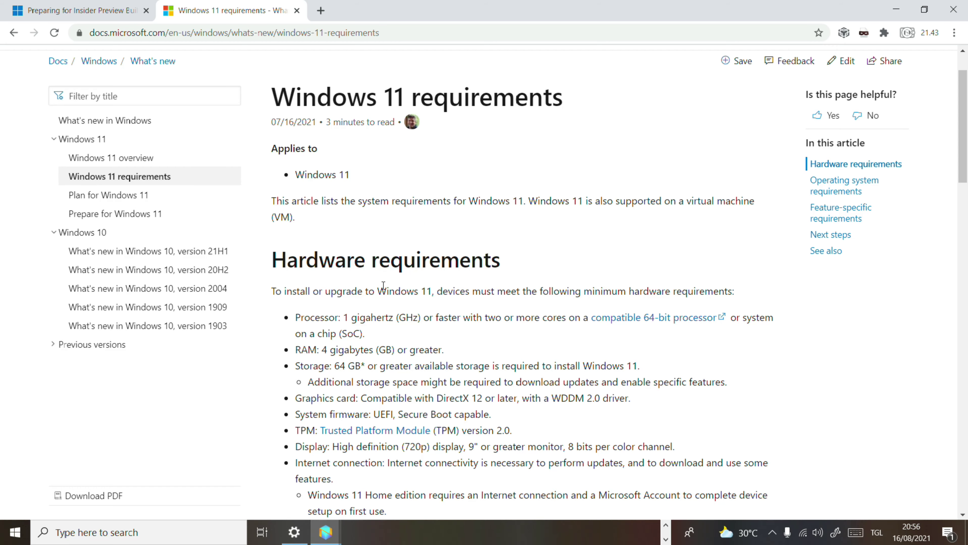
scroll(417, 285, down, 1)
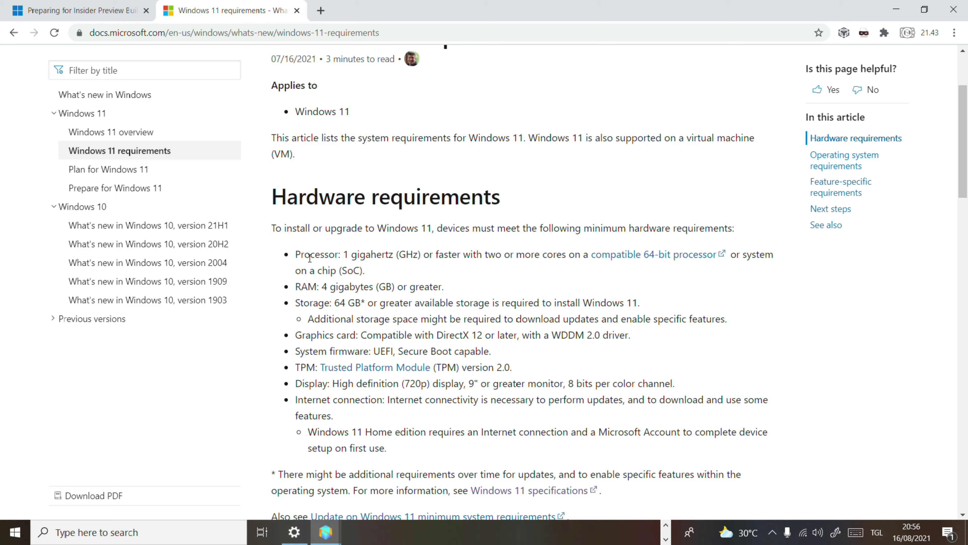
drag(297, 254, 774, 254)
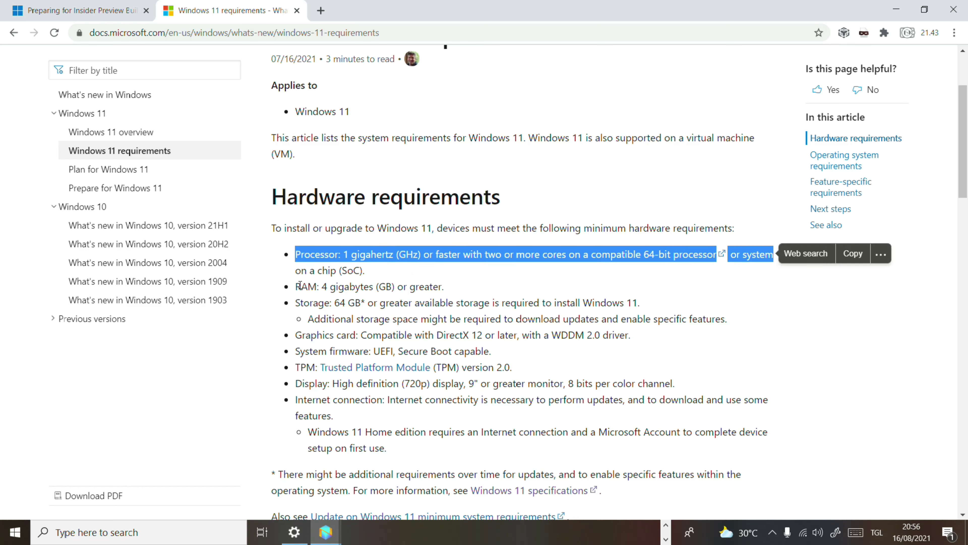
drag(300, 285, 443, 286)
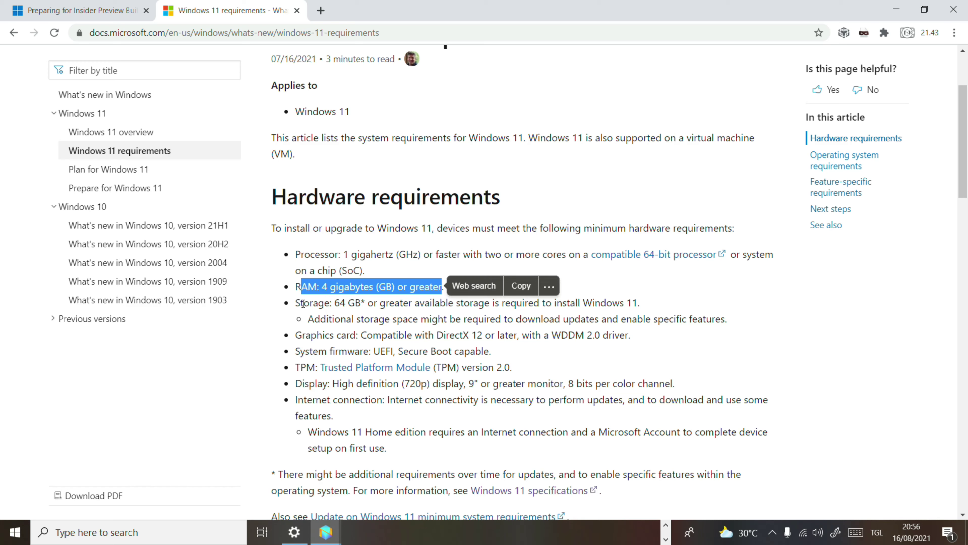
drag(297, 304, 743, 317)
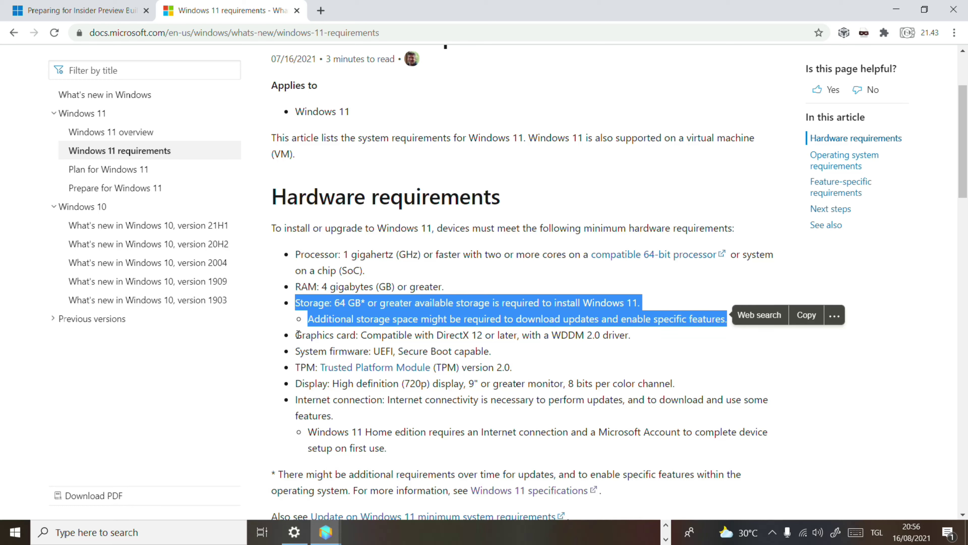
drag(298, 335, 648, 340)
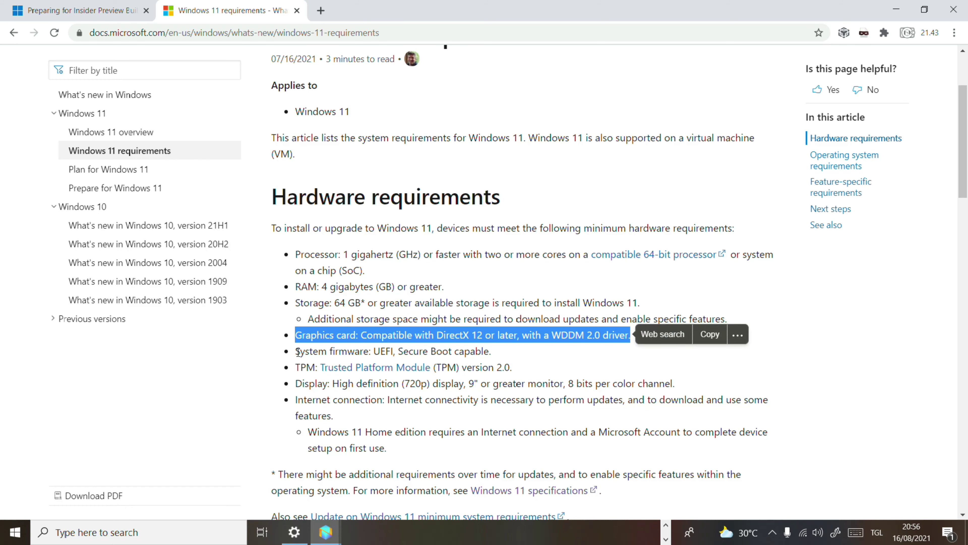
drag(298, 351, 494, 353)
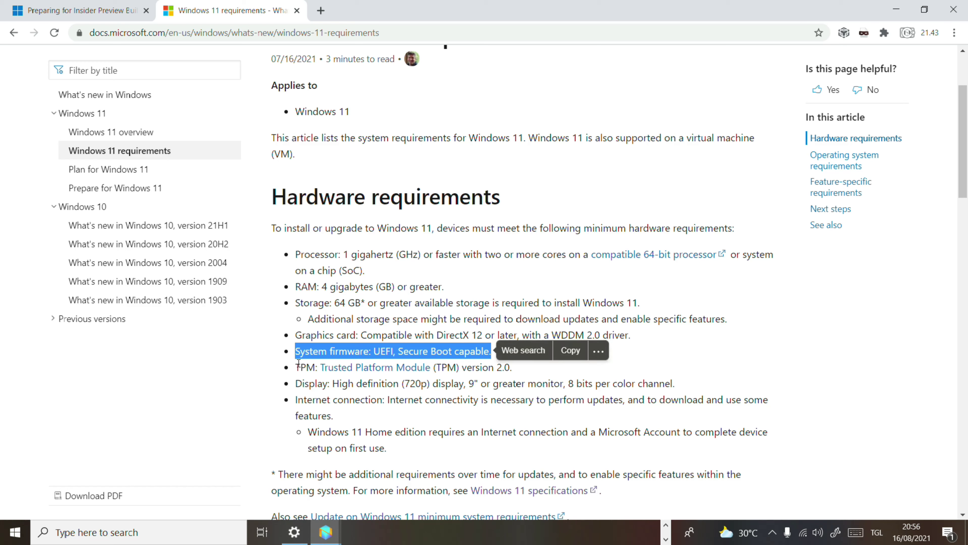
drag(297, 367, 513, 369)
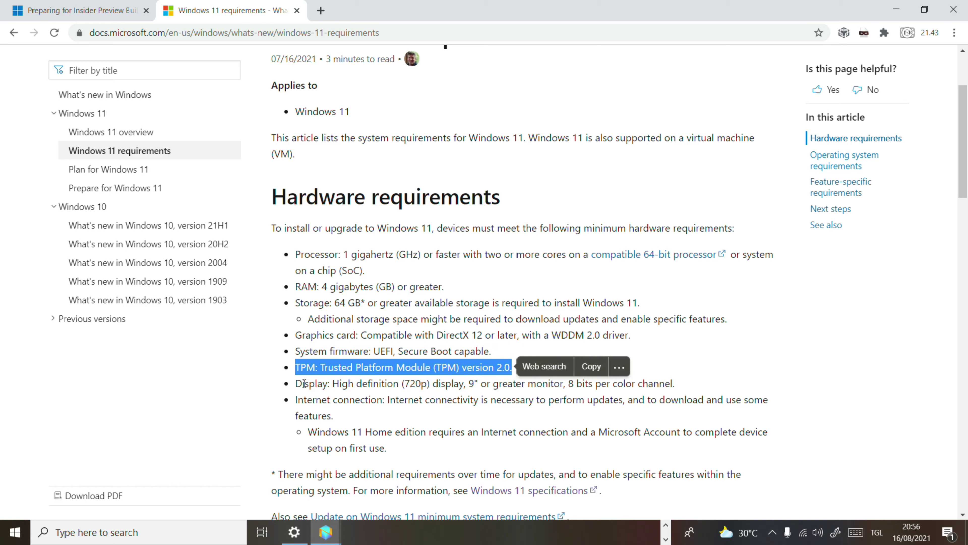
drag(297, 384, 697, 392)
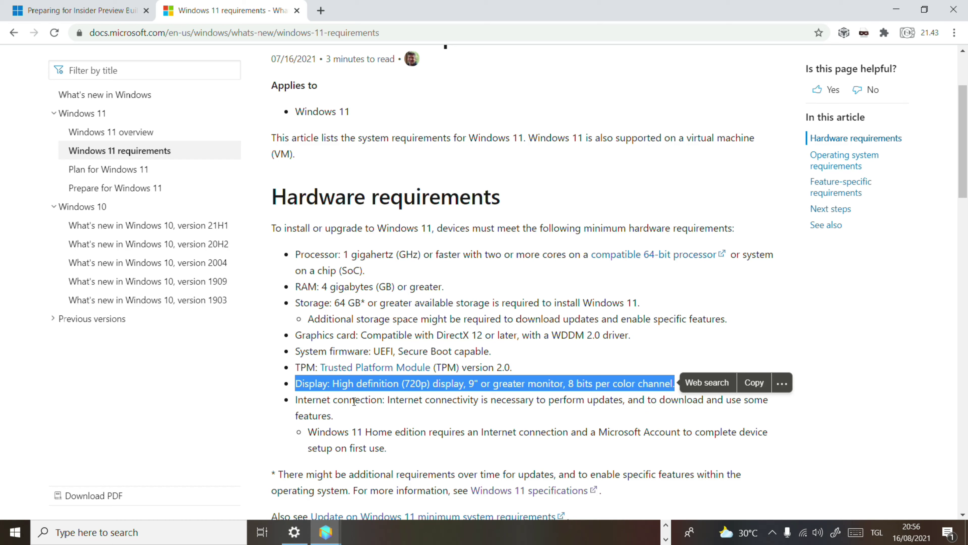
drag(300, 405, 296, 405)
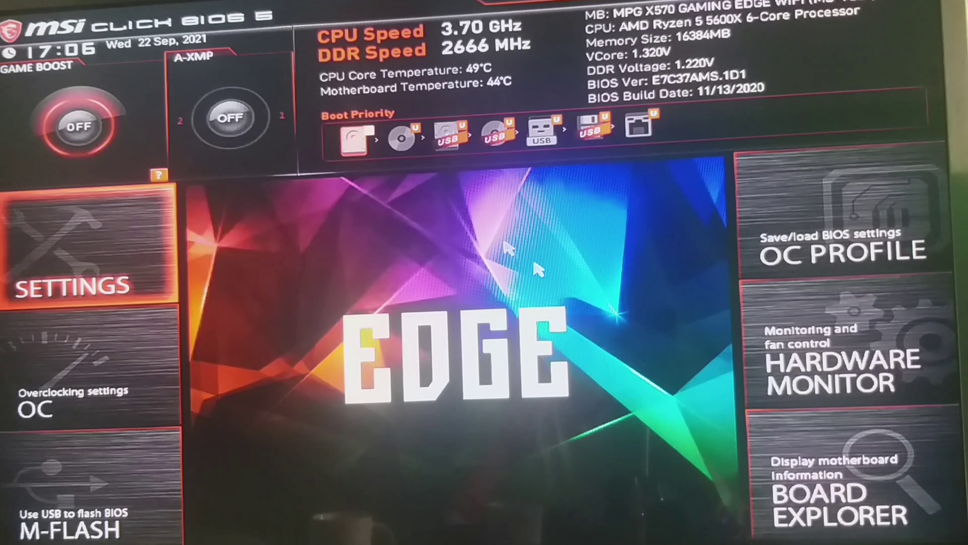
- In the BIOS security settings, set Security Device Support under Trusted Computing to Enable and save the changes
click(158, 281)
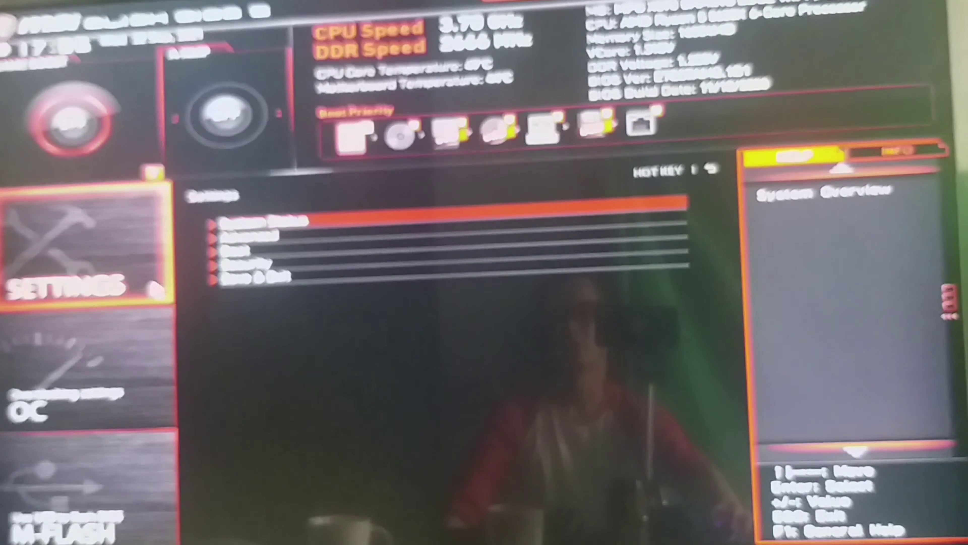
key(Down)
key(Down)
key(Down)
key(Return)
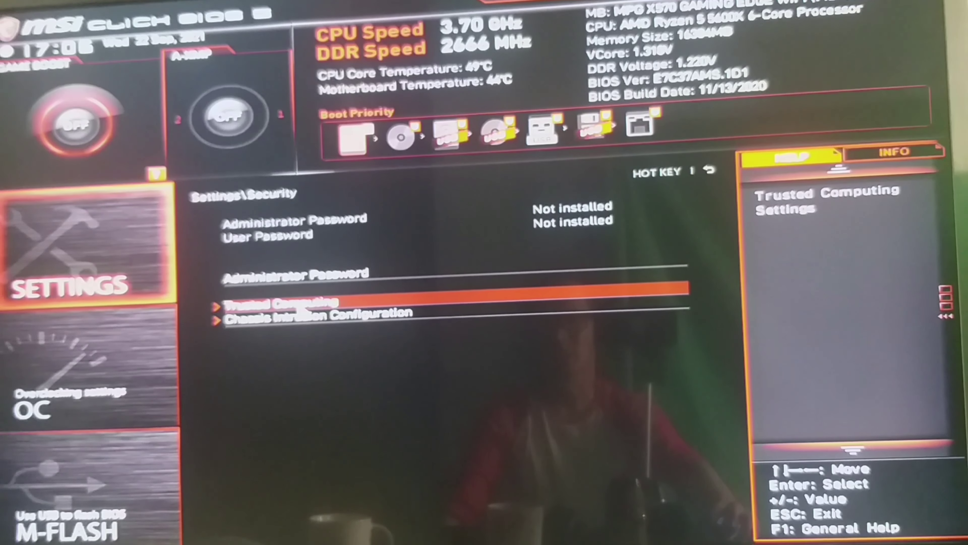
click(302, 310)
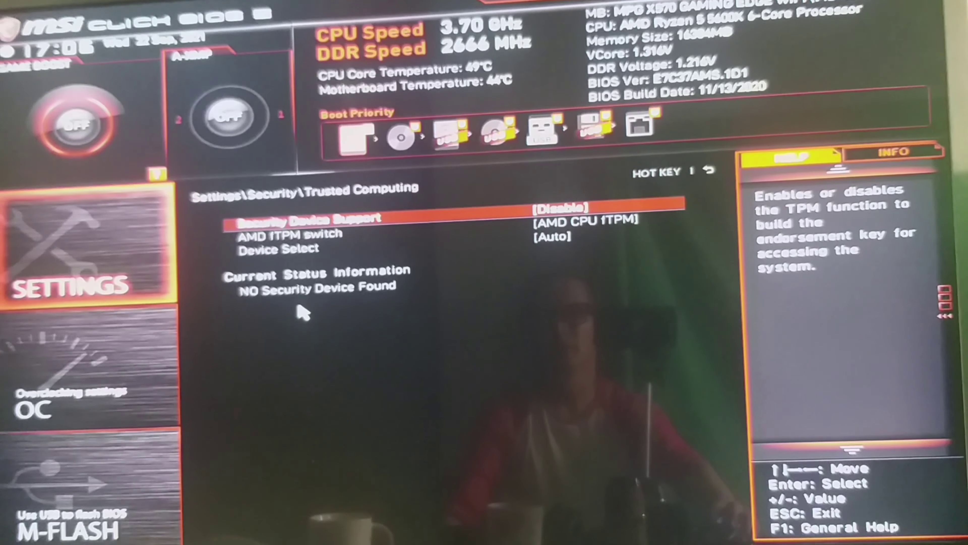
click(572, 210)
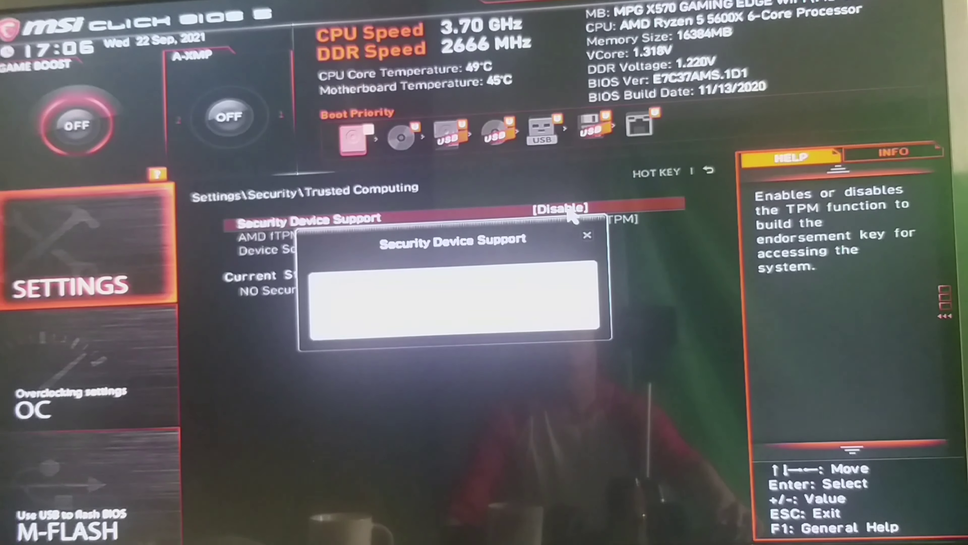
click(345, 320)
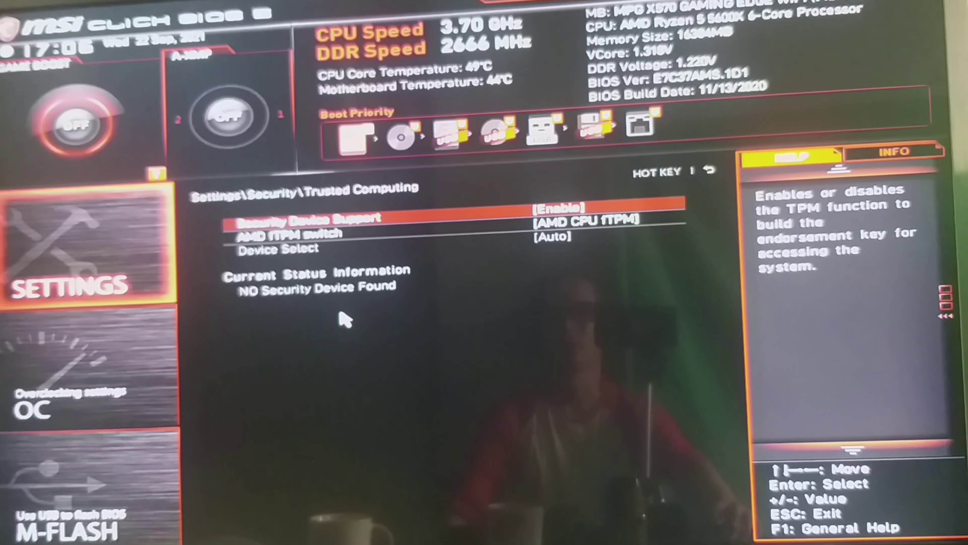
key(F10)
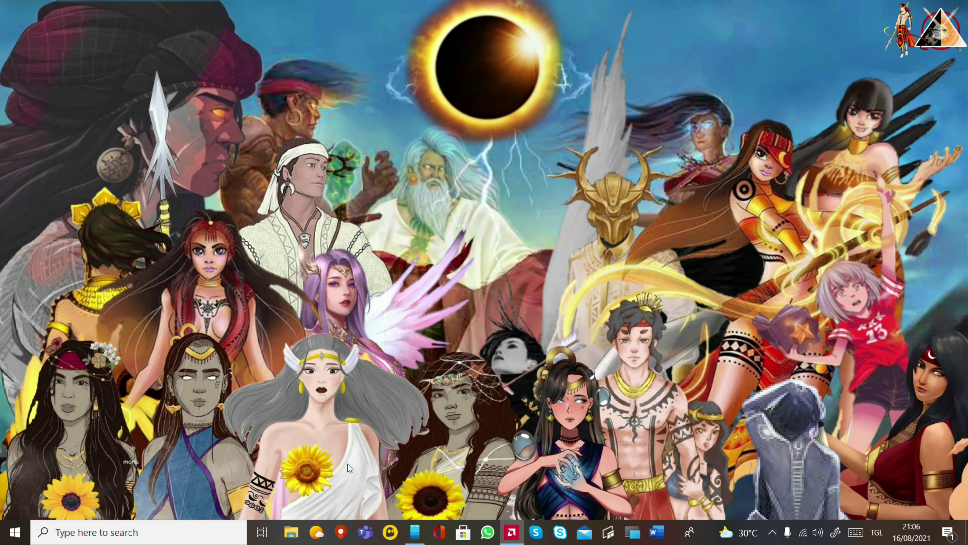
- Run tpm.msc from the Run dialog, examine the TPM status and specification version, and close the management console
click(133, 522)
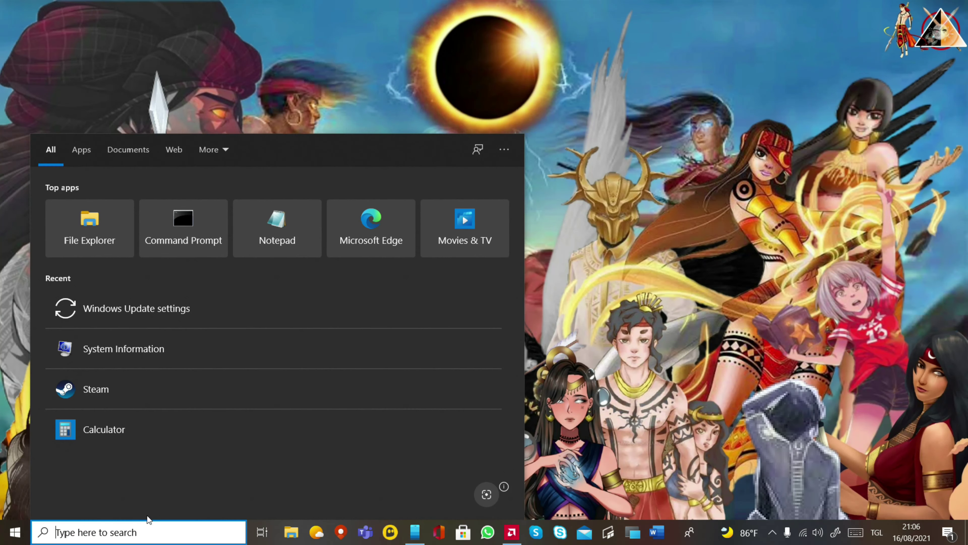
text(run)
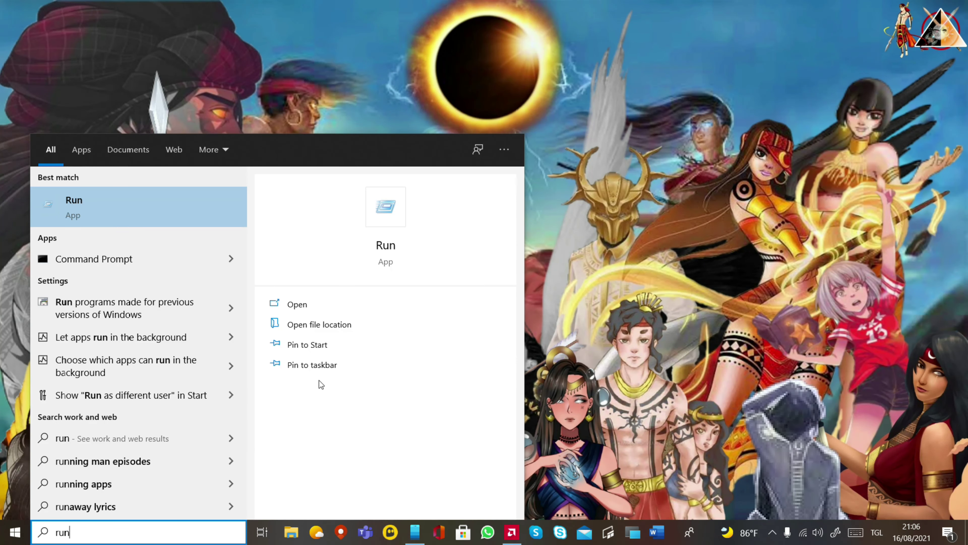
click(82, 218)
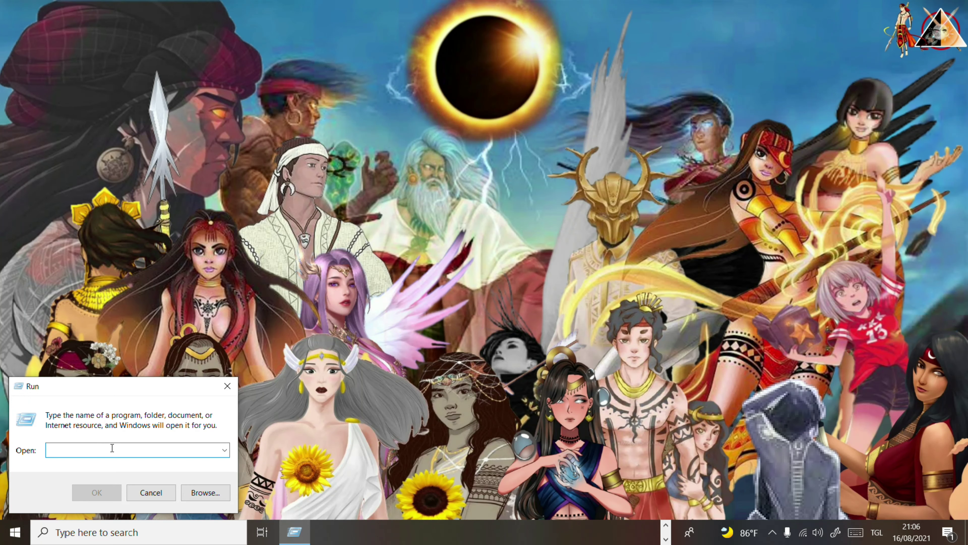
text(tpm.msc)
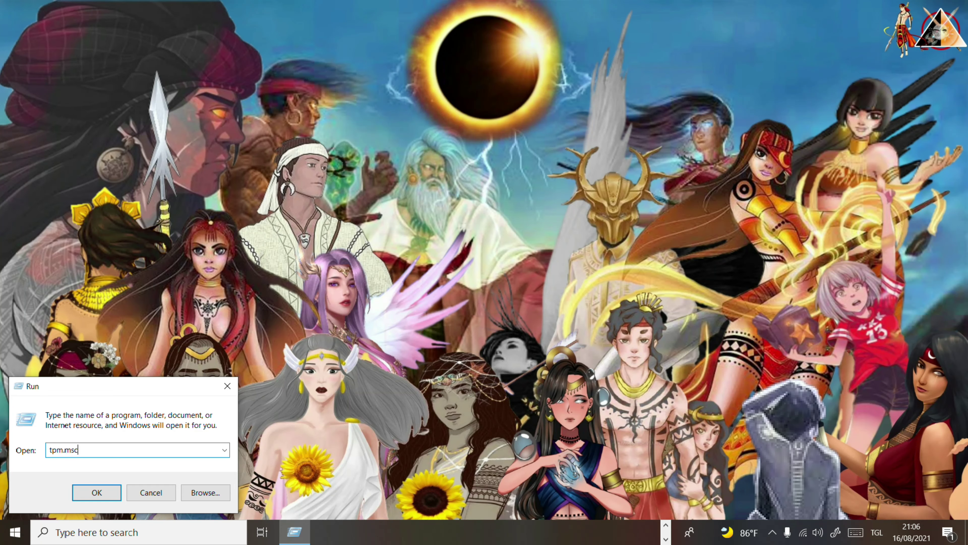
click(96, 492)
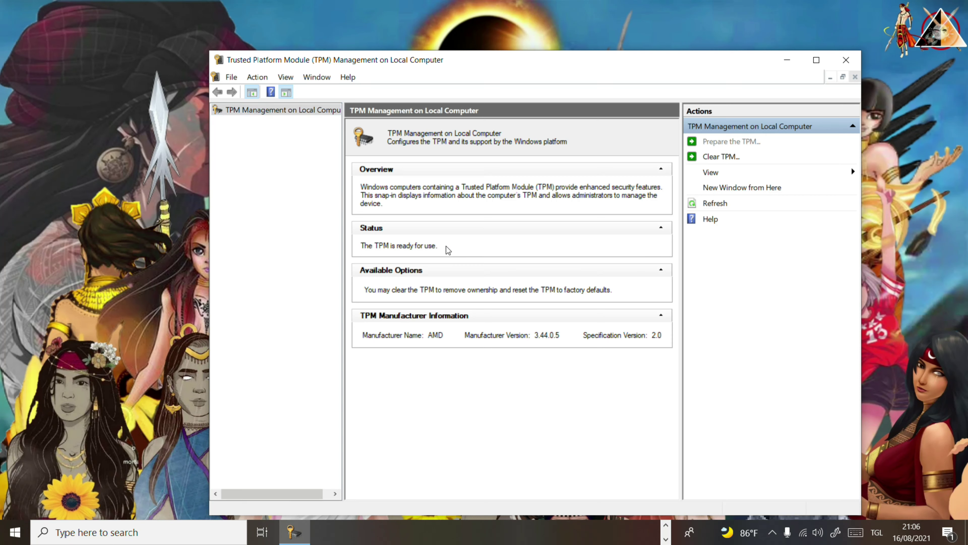
click(845, 66)
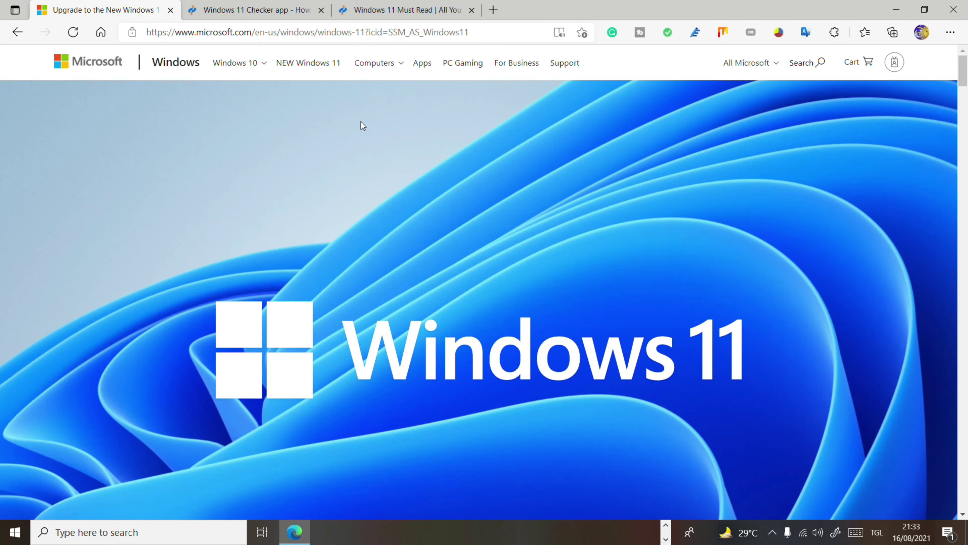
- On Microsoft's Windows 11 page, play the introduction video below the banner and close the video player
scroll(369, 123, down, 10)
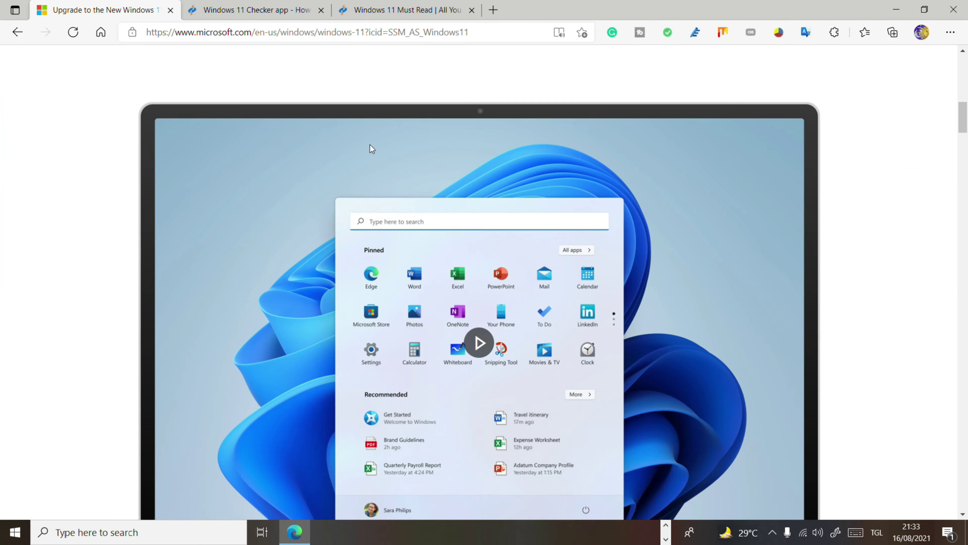
click(483, 274)
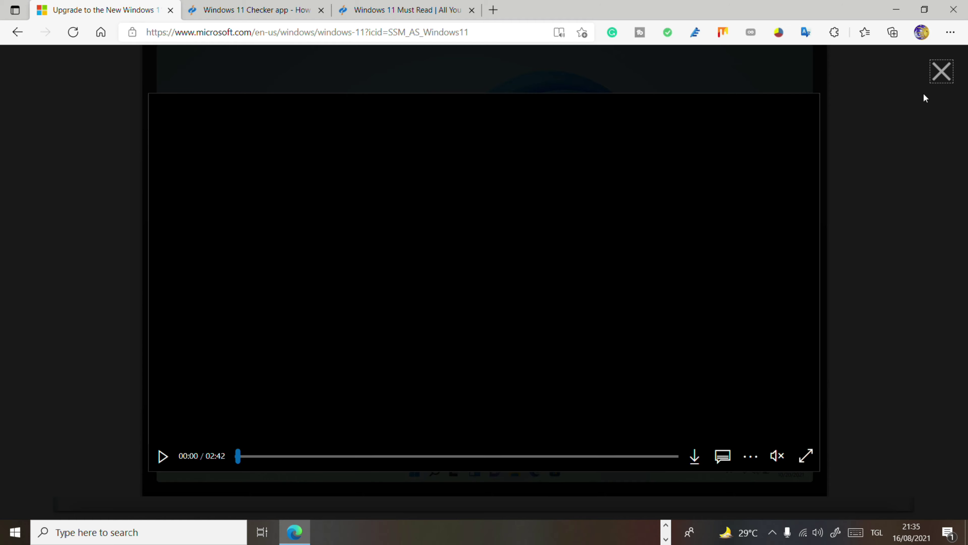
click(935, 80)
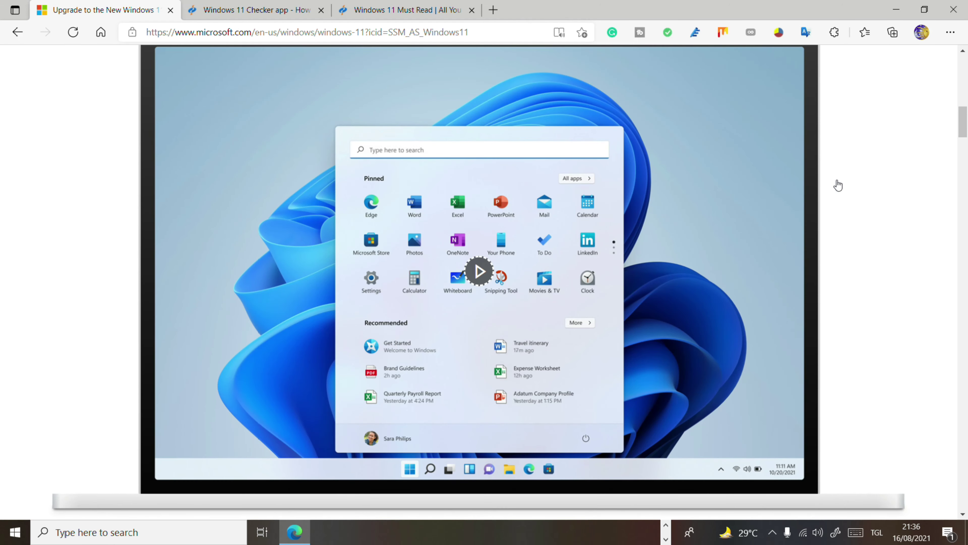
- Look through the Windows 11 feature sections, from productivity and Teams to widgets, gaming and compatible PCs, down to Get ready
scroll(838, 185, down, 15)
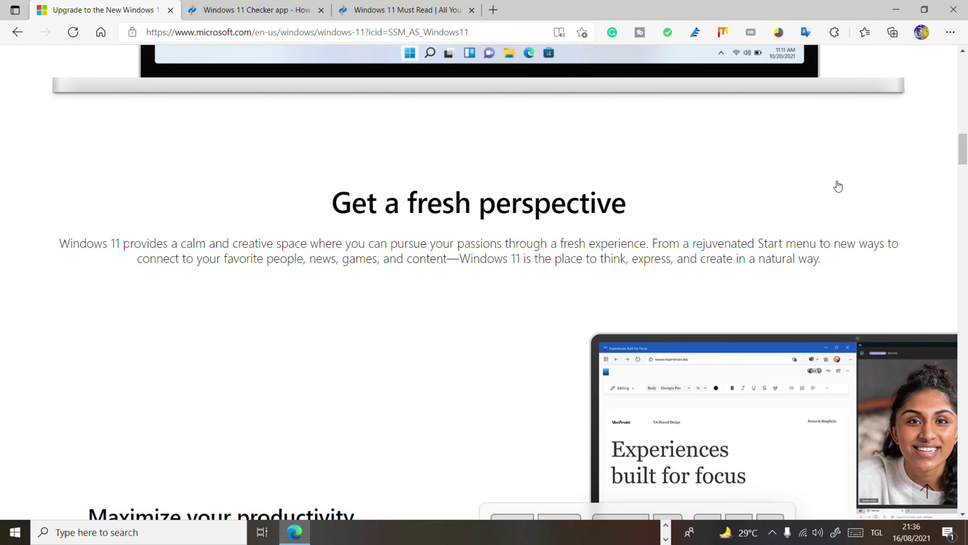
scroll(835, 186, down, 4)
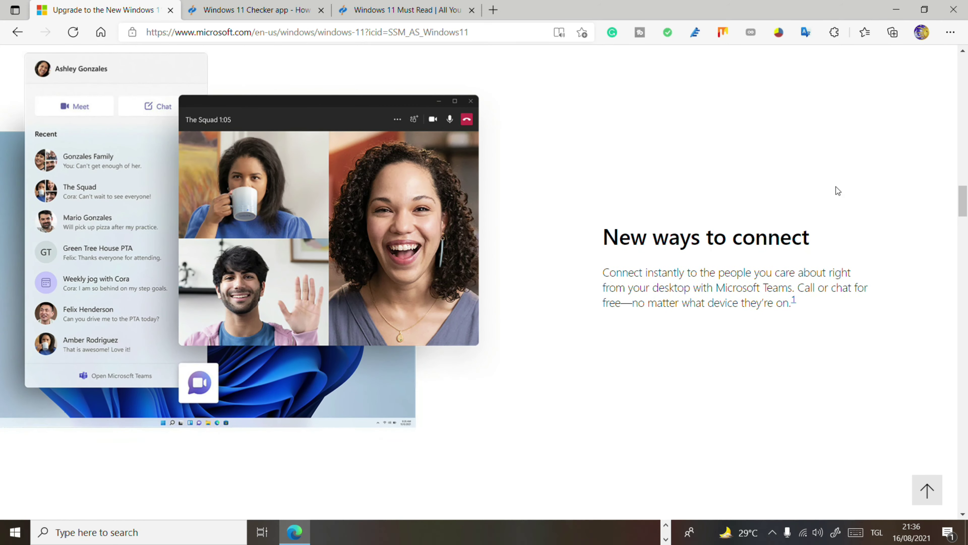
scroll(836, 186, down, 15)
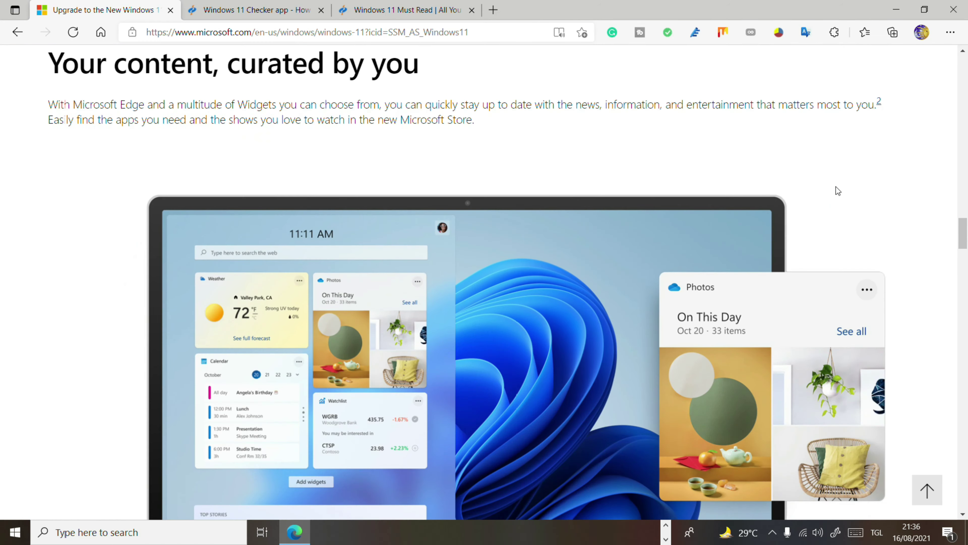
scroll(836, 186, down, 16)
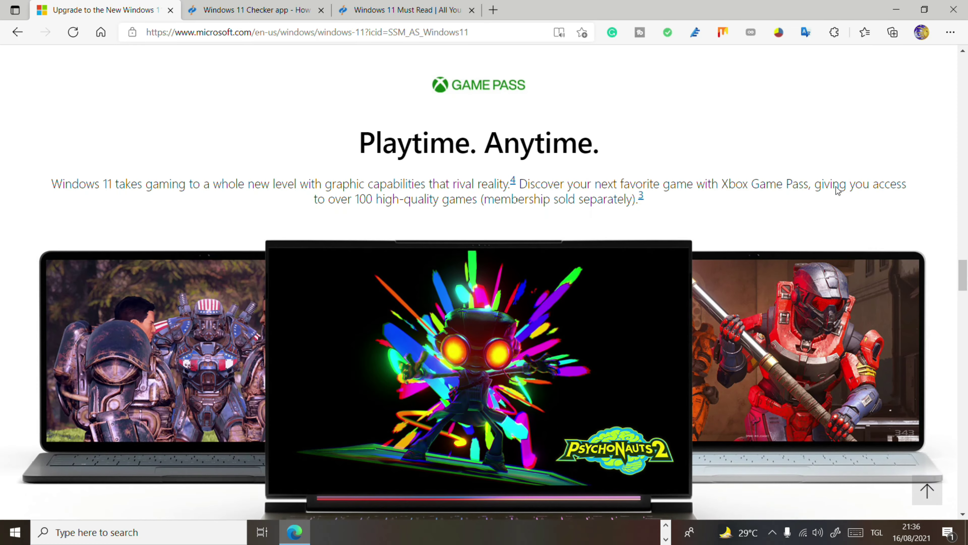
scroll(836, 186, down, 20)
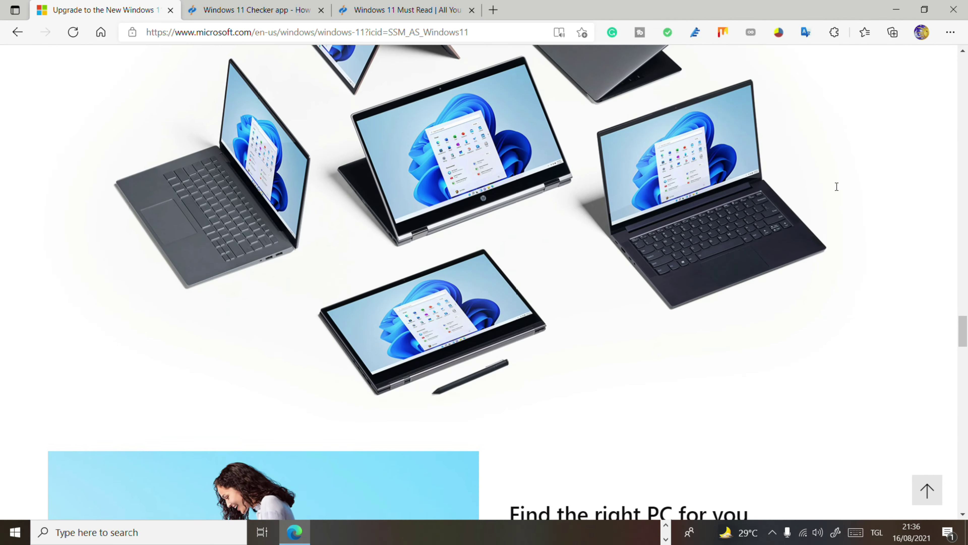
scroll(836, 186, down, 10)
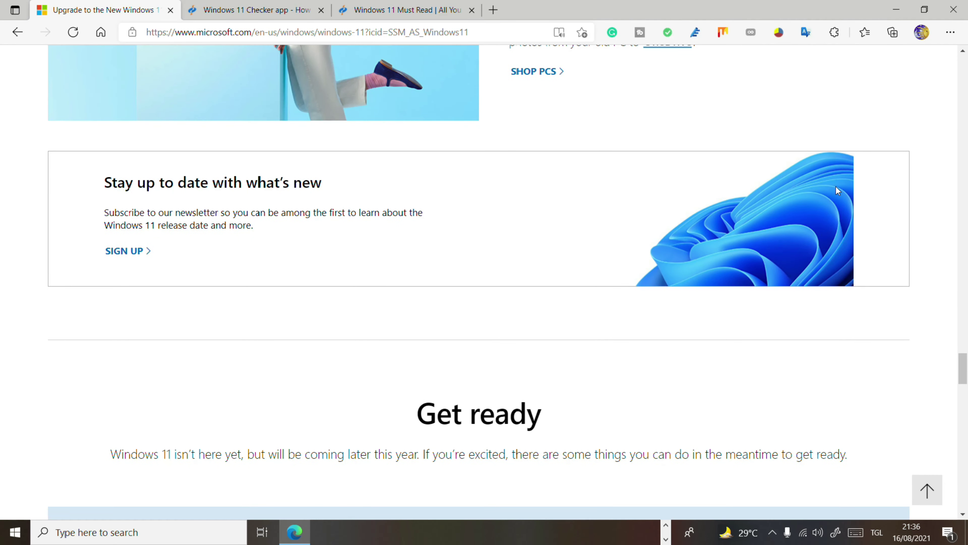
- Examine the Check for compatibility notice and the Minimum system requirements table, highlighting their text while reading
scroll(836, 186, down, 7)
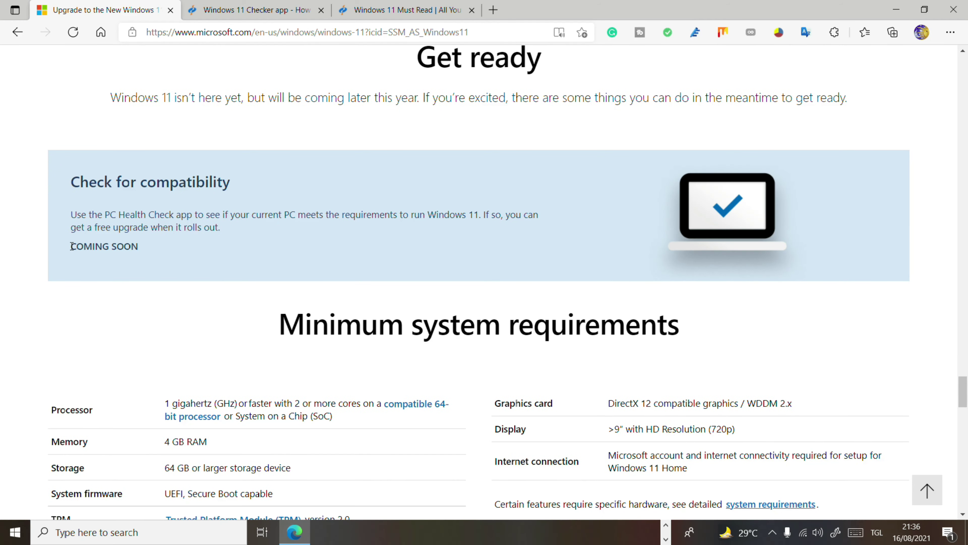
drag(71, 246, 160, 253)
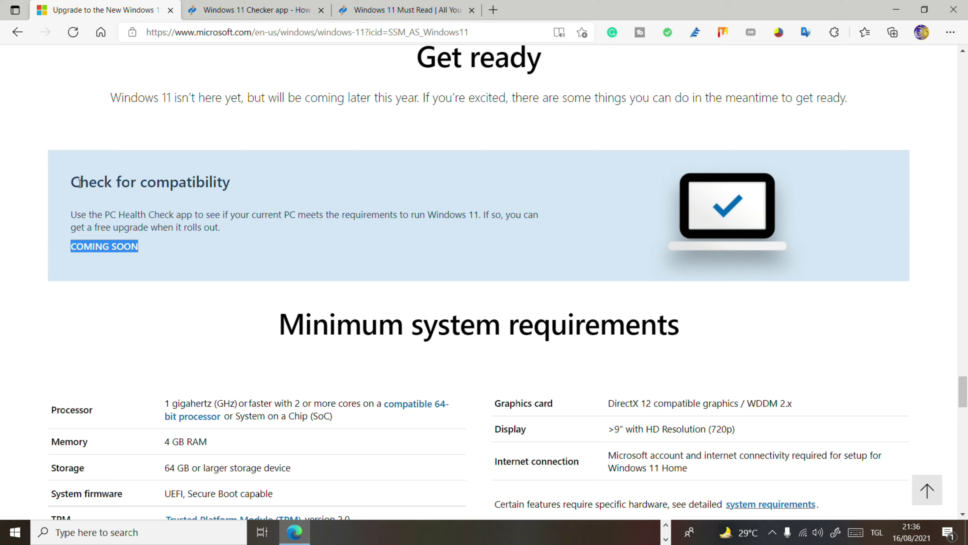
click(72, 182)
drag(72, 183, 229, 183)
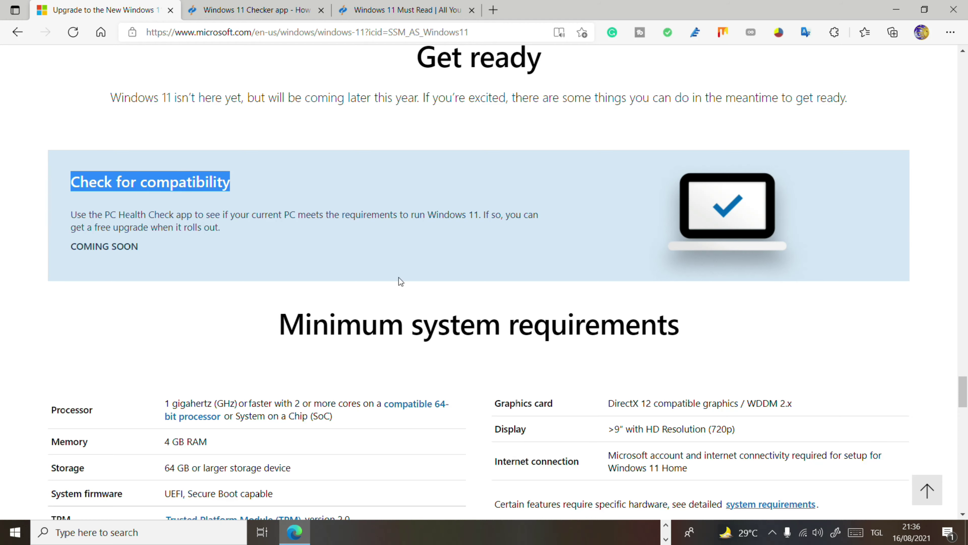
scroll(576, 281, down, 3)
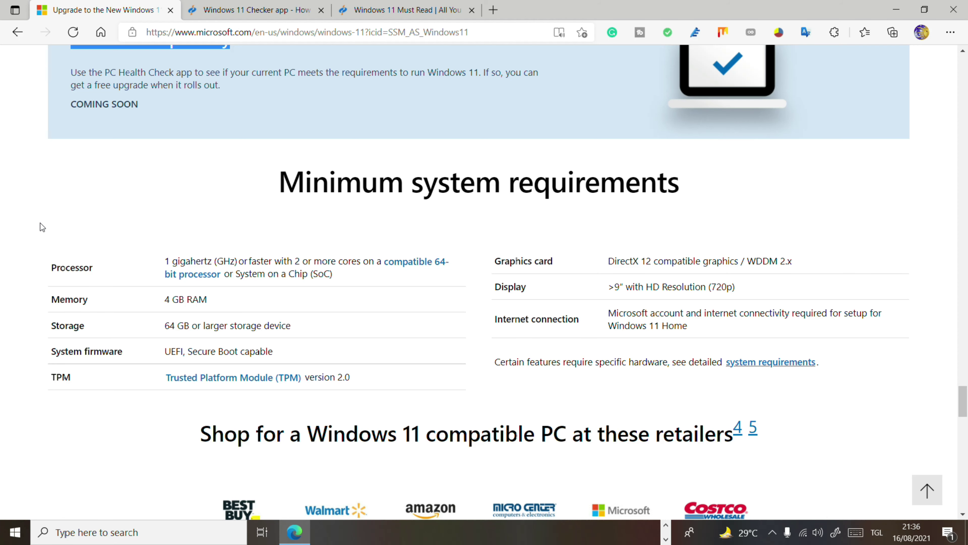
drag(52, 264, 839, 389)
click(806, 401)
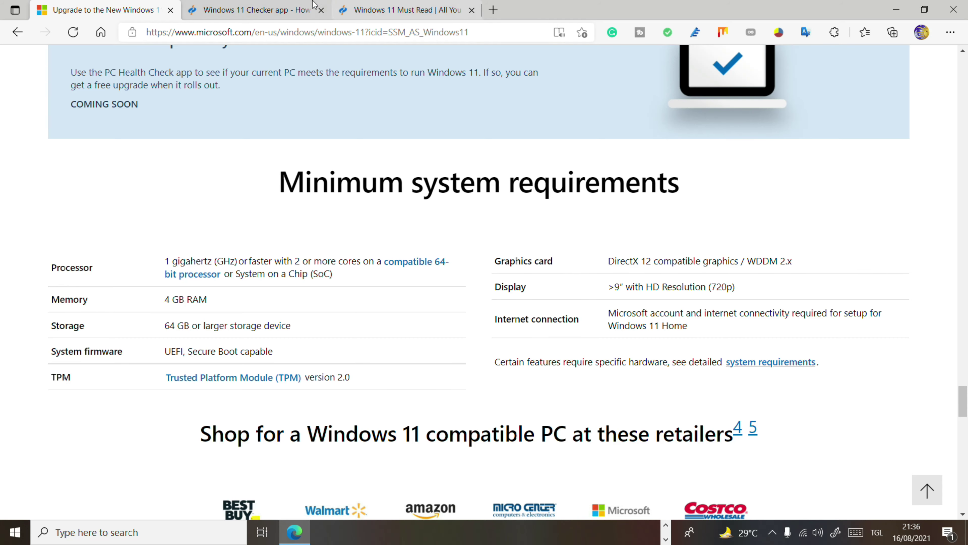
- Download whynotwin11.exe from the EaseUS Windows 11 Checker app page and dismiss the malware scan notice
click(273, 8)
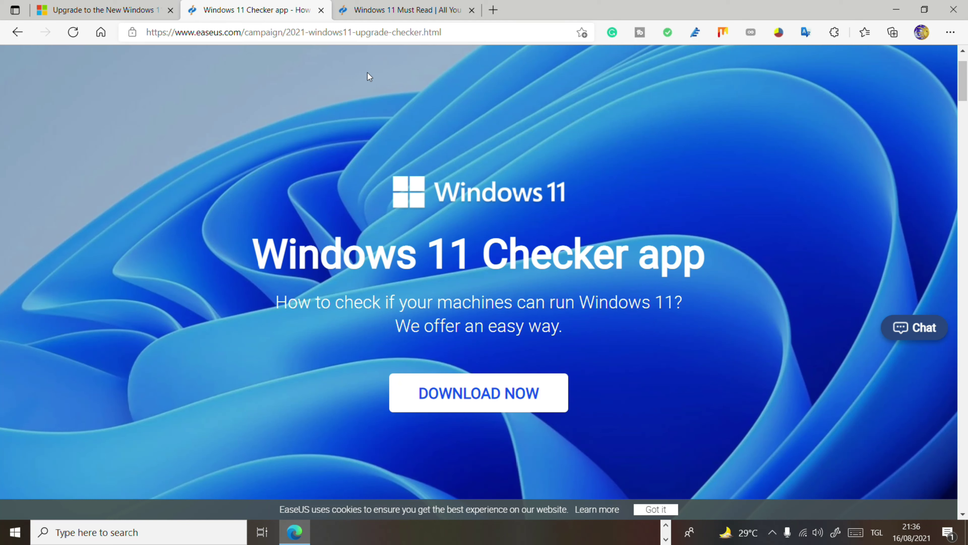
click(149, 32)
click(530, 104)
click(508, 394)
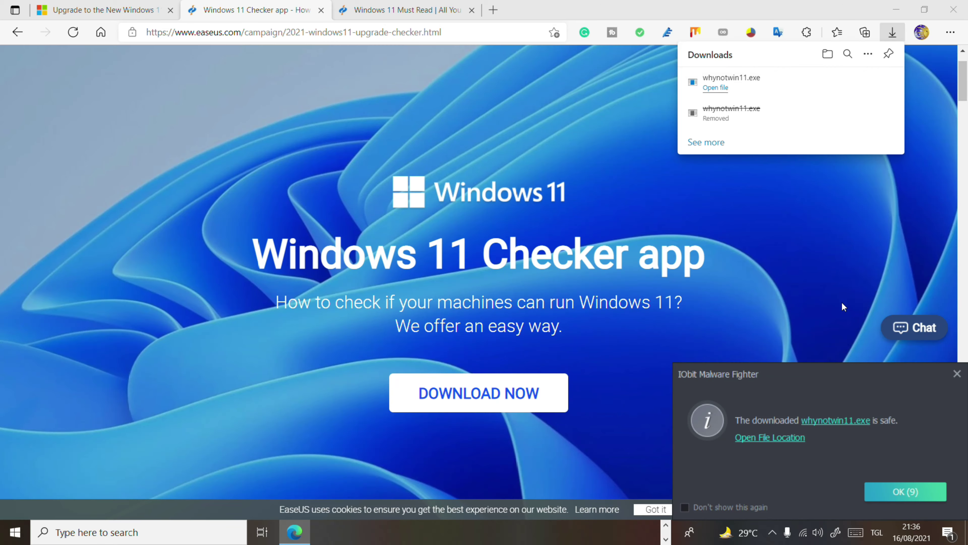
click(957, 373)
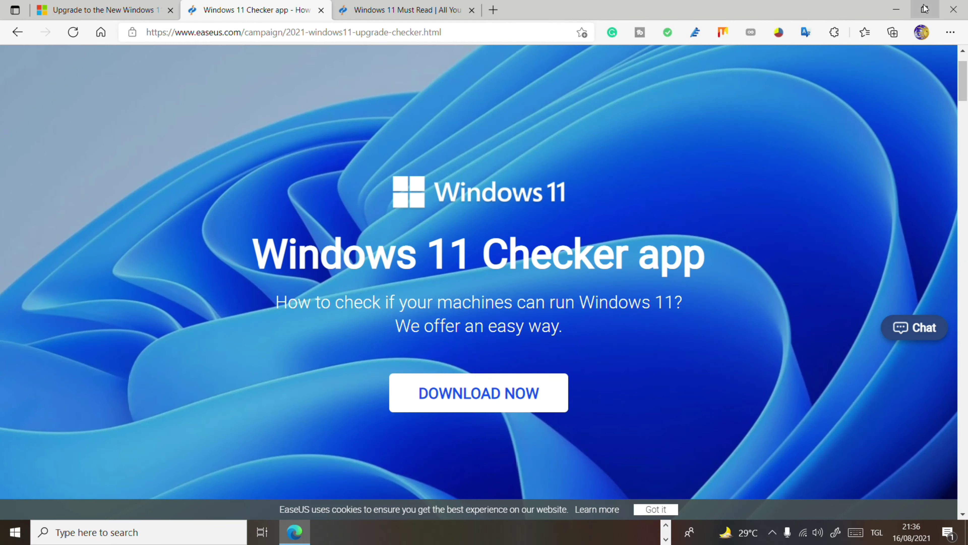
- Run whynotwin11.exe from the desktop with permission to make changes, start the compatibility check, and follow EaseUS on Facebook
click(896, 9)
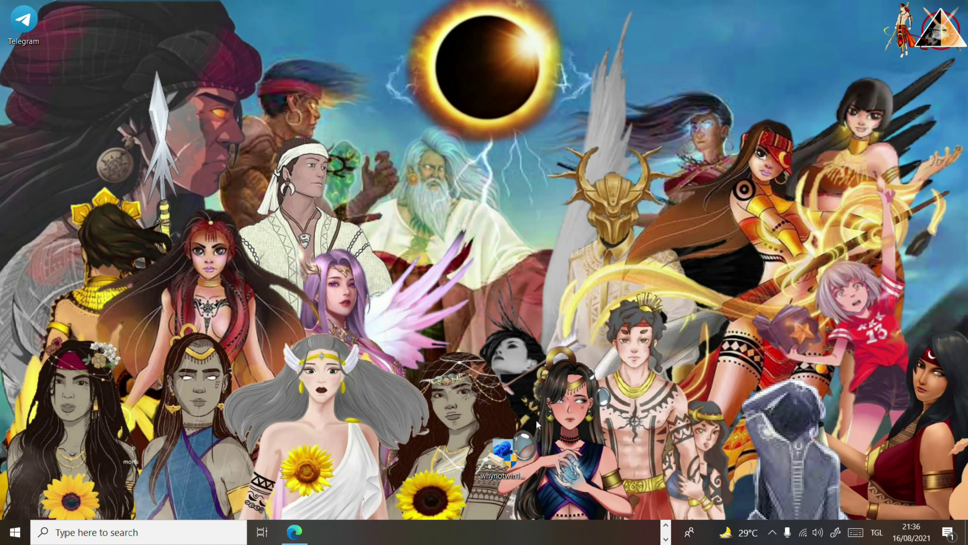
double_click(511, 456)
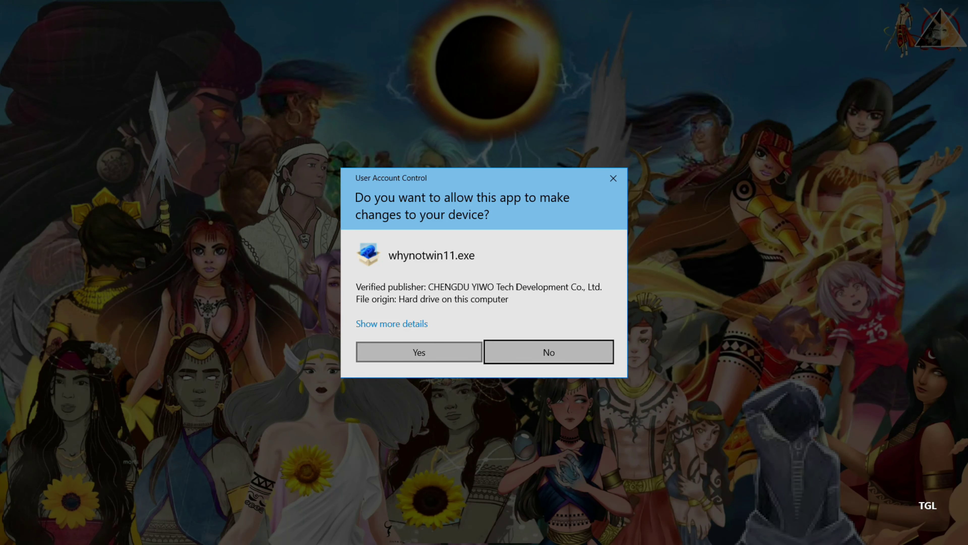
click(456, 353)
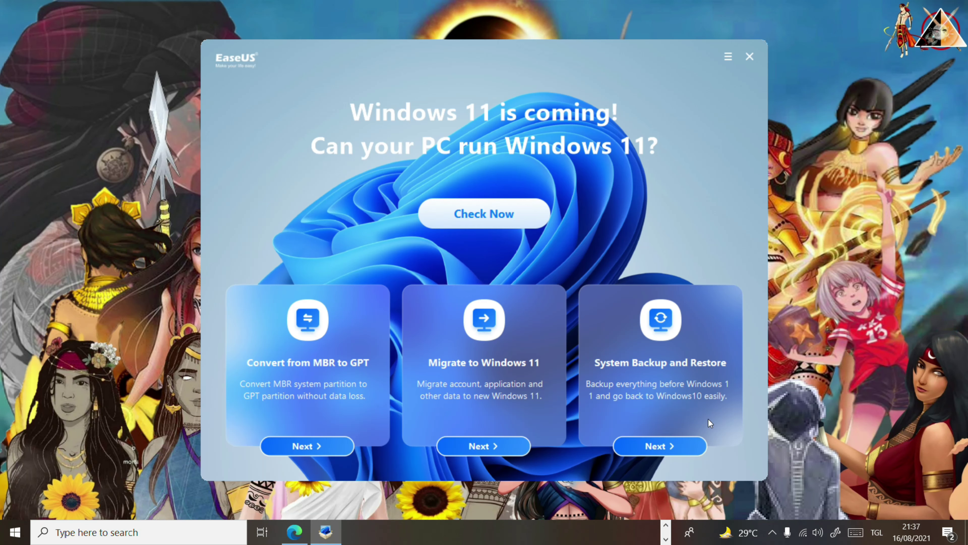
click(494, 215)
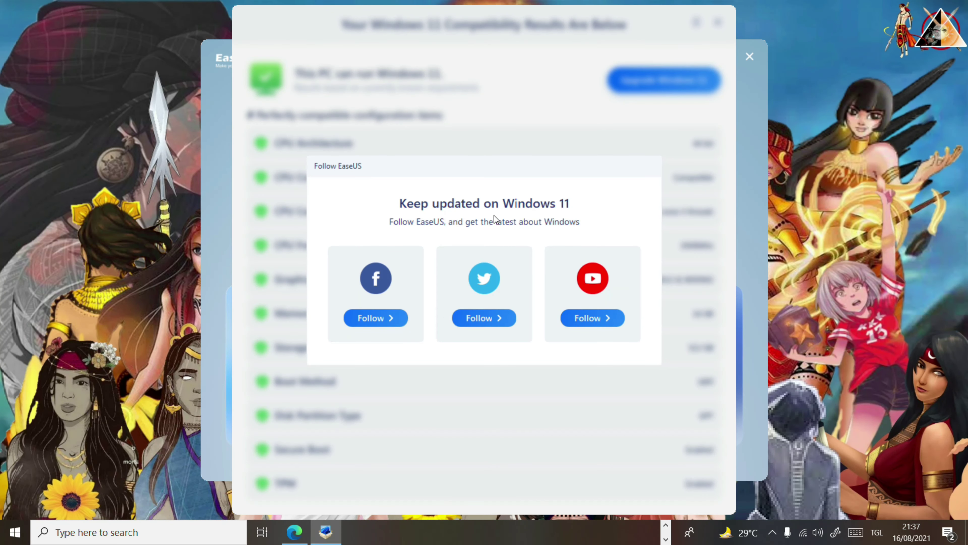
click(389, 317)
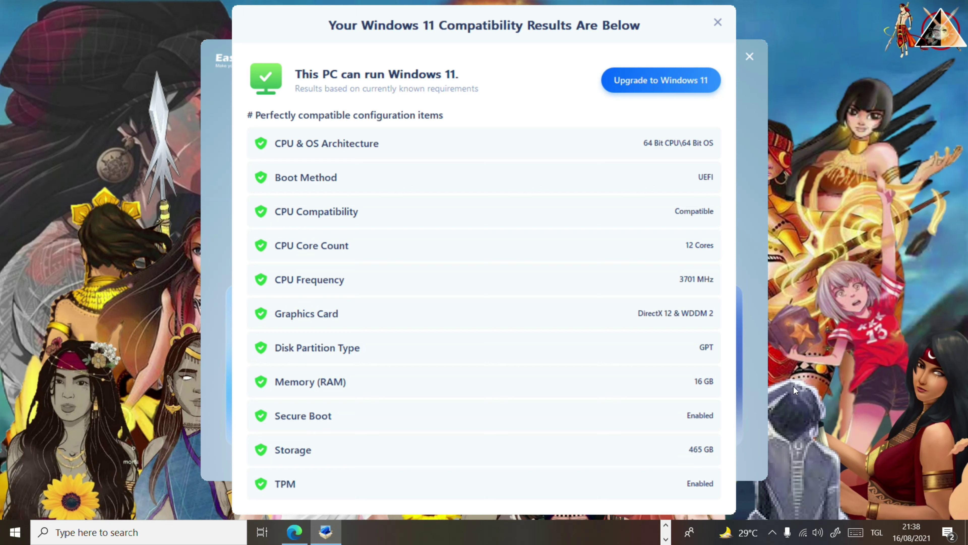
- Open the upgrade guide from the compatibility results and read its sections on release, new features and system requirements
click(634, 80)
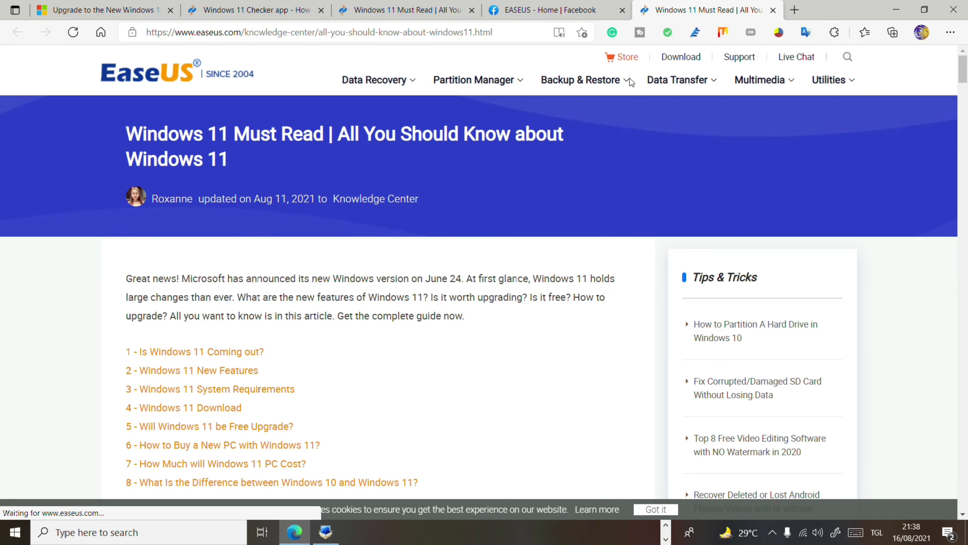
scroll(482, 299, down, 8)
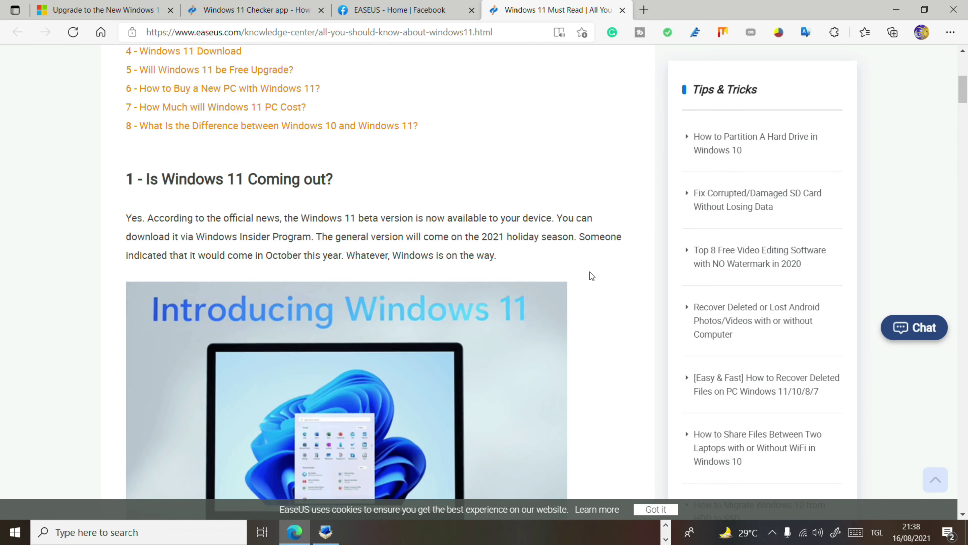
scroll(591, 273, down, 3)
scroll(605, 275, down, 8)
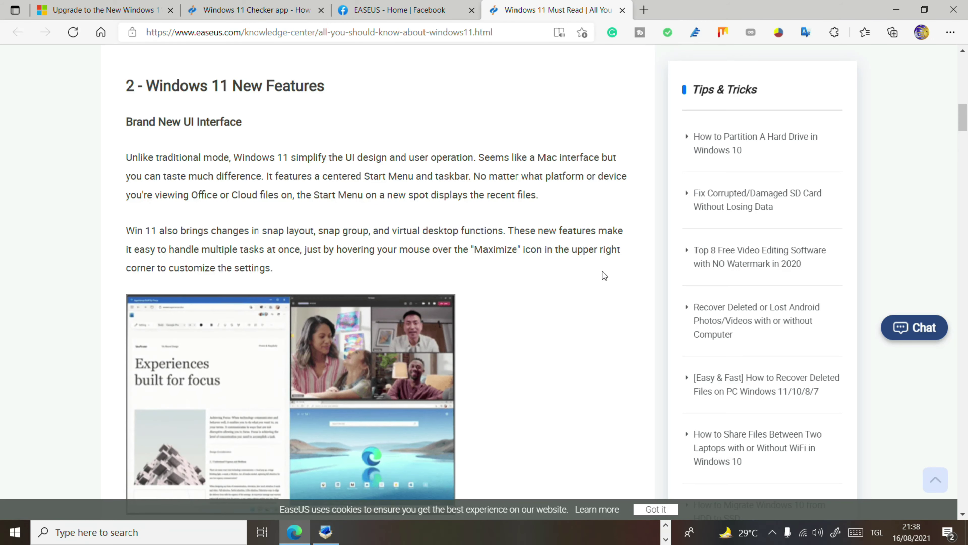
scroll(575, 265, down, 9)
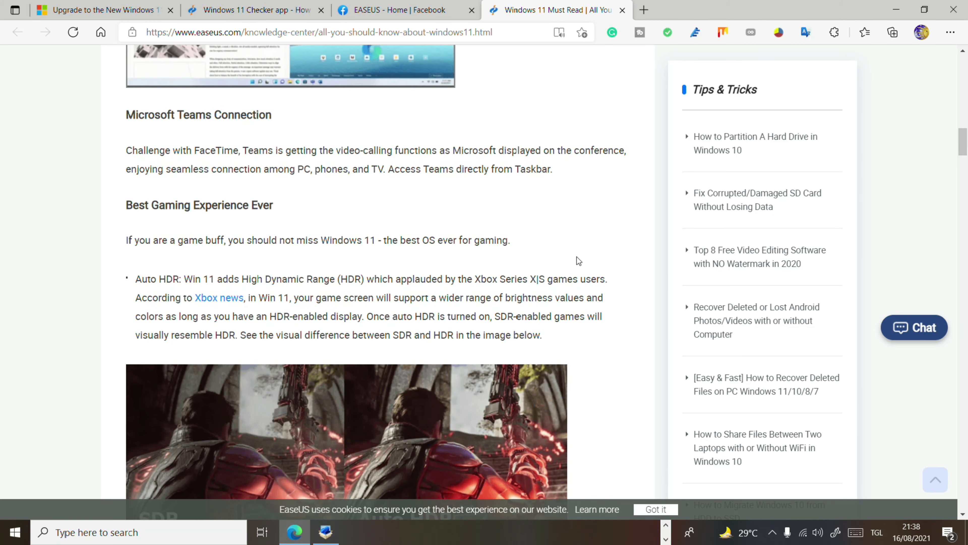
scroll(576, 256, down, 9)
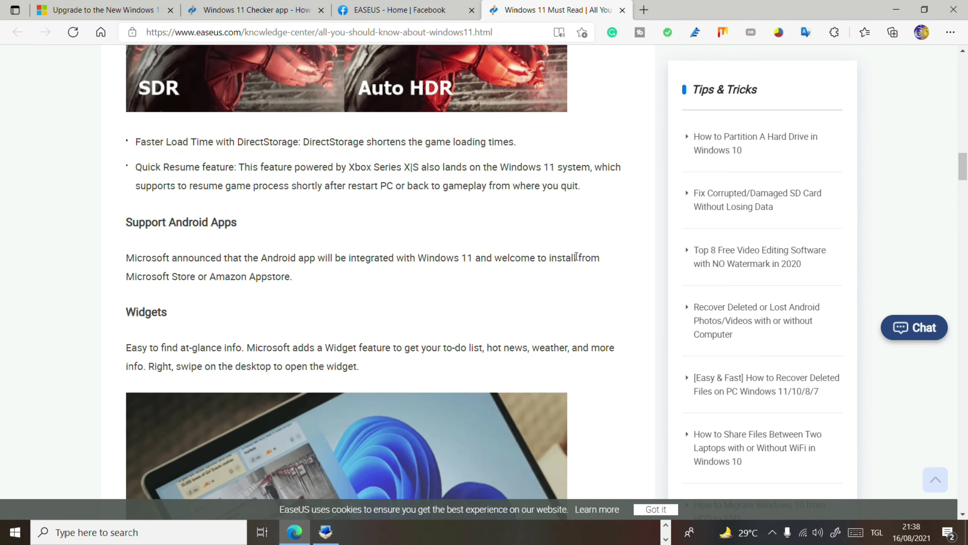
scroll(576, 256, down, 15)
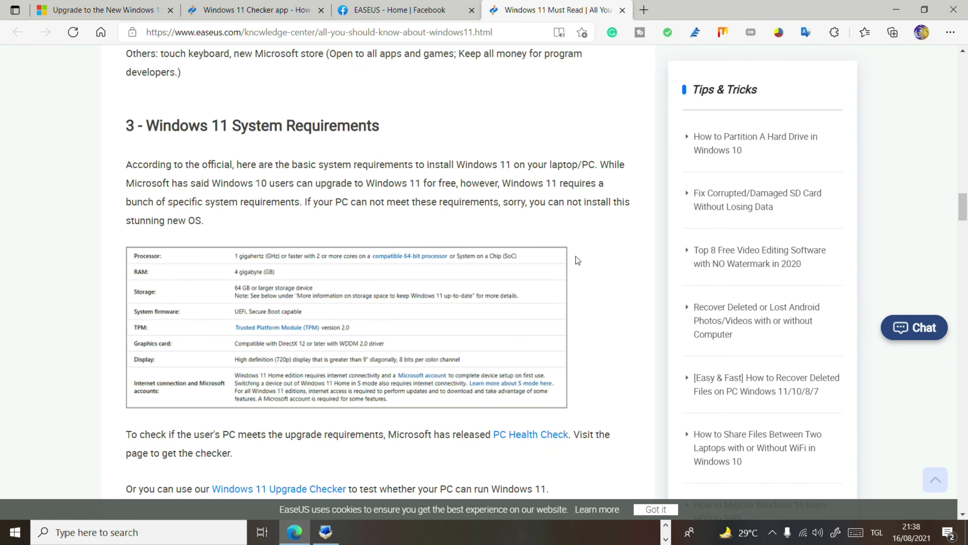
- Read the article's instructions on the Windows 11 Upgrade Checker, migrating PC data, and downloading Windows 11 via EaseUS Win11Builder
scroll(576, 256, down, 8)
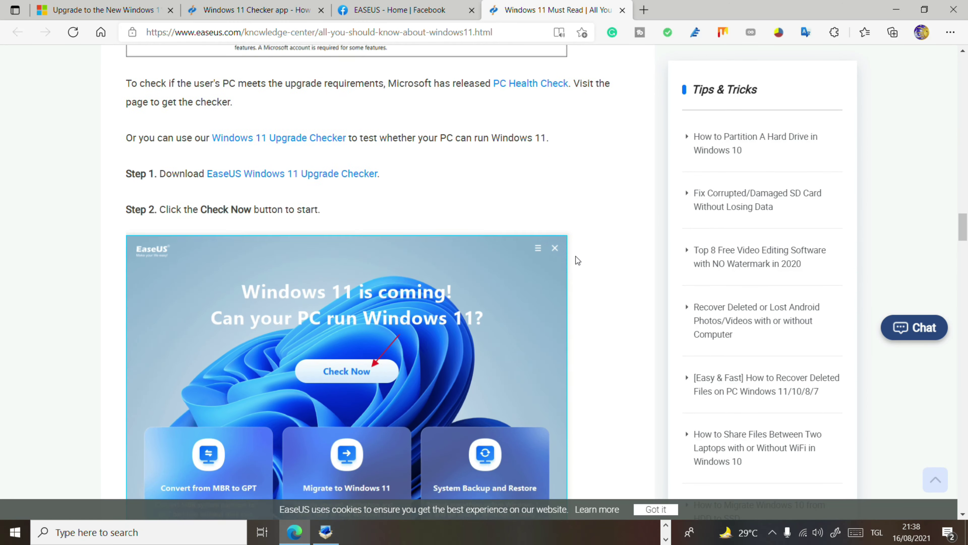
scroll(576, 260, down, 2)
scroll(575, 256, down, 11)
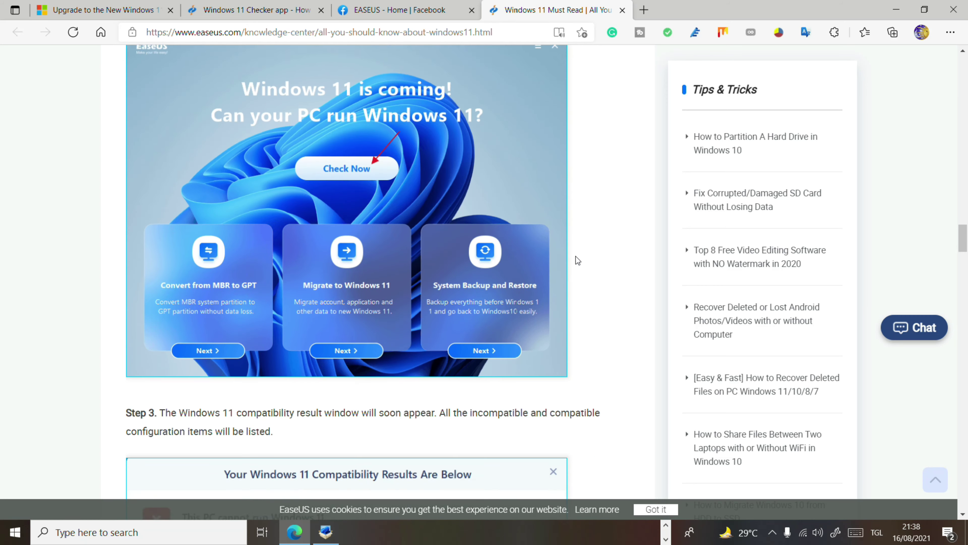
scroll(593, 253, down, 2)
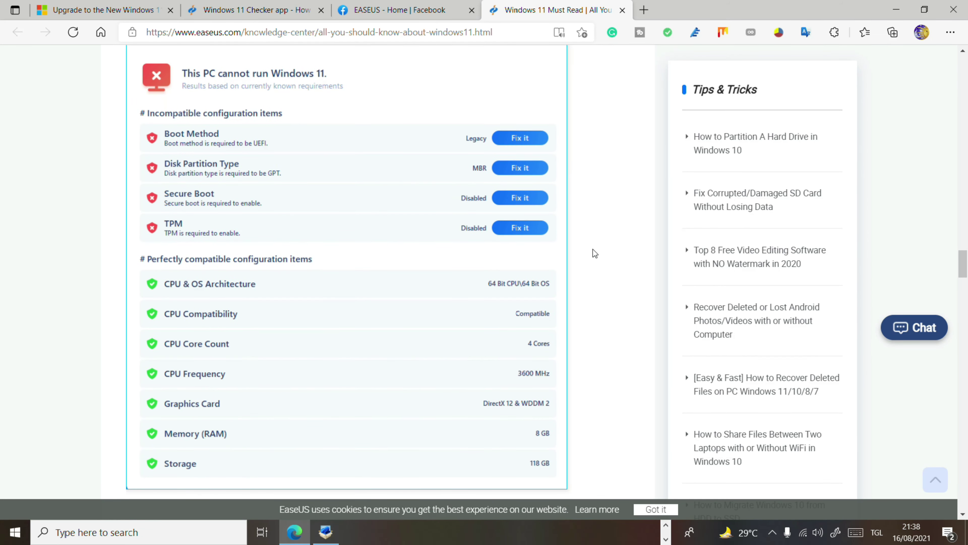
scroll(593, 254, down, 10)
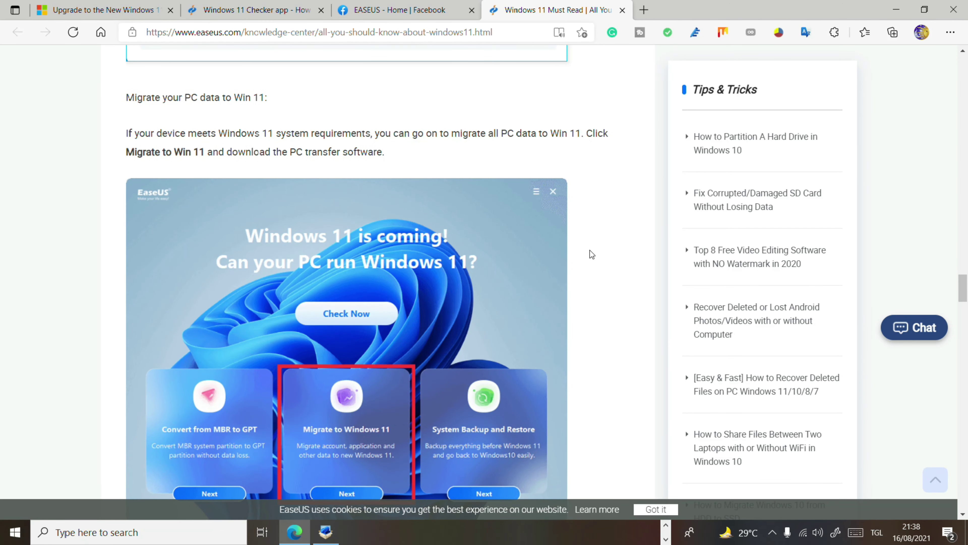
scroll(589, 250, down, 7)
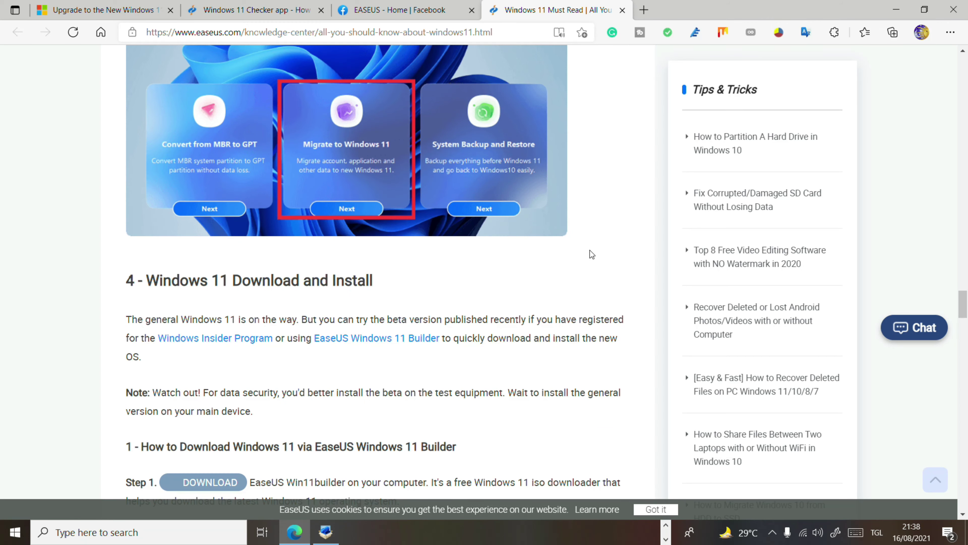
scroll(590, 250, down, 2)
scroll(590, 250, down, 2)
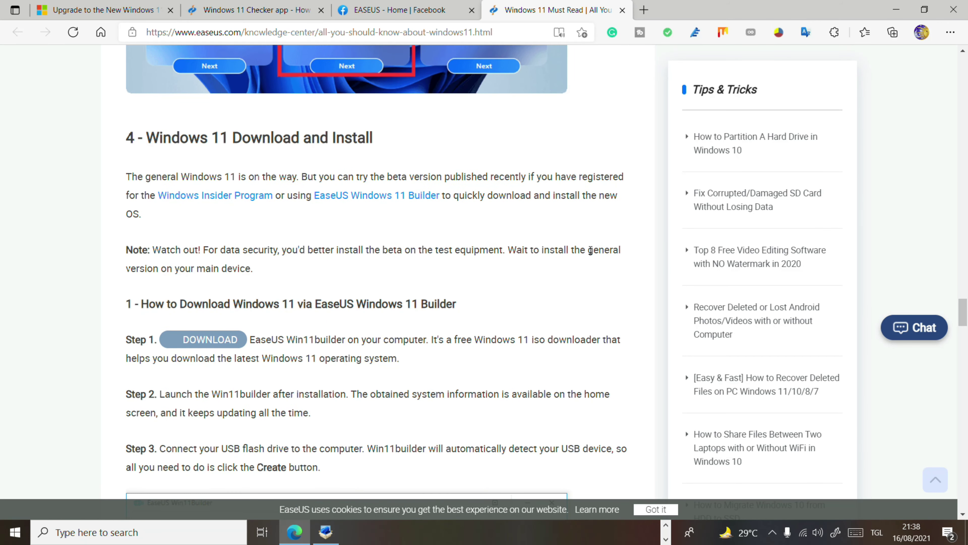
scroll(590, 250, down, 2)
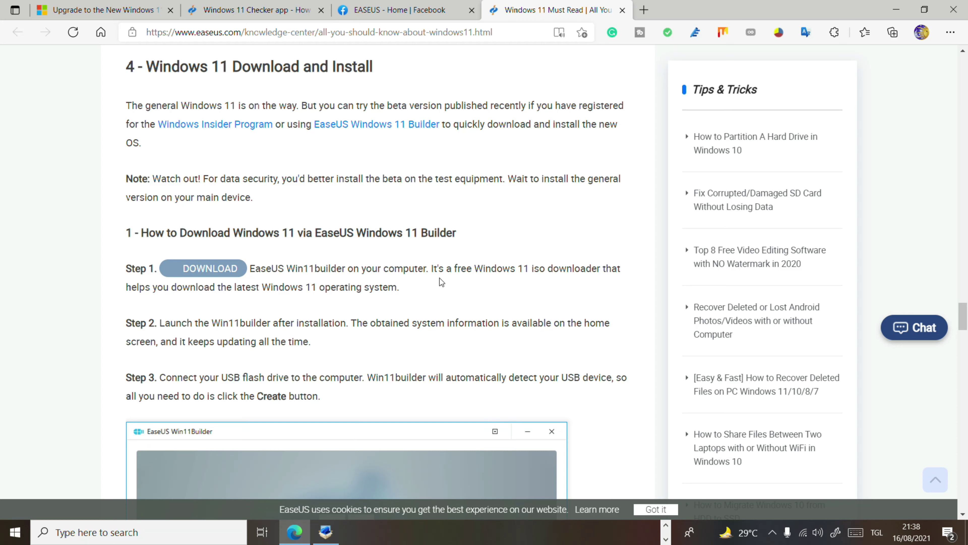
- Read the Win11Builder instructions on downloading the Windows 11 ISO, connecting a USB flash drive and creating the installation media
drag(433, 268, 604, 269)
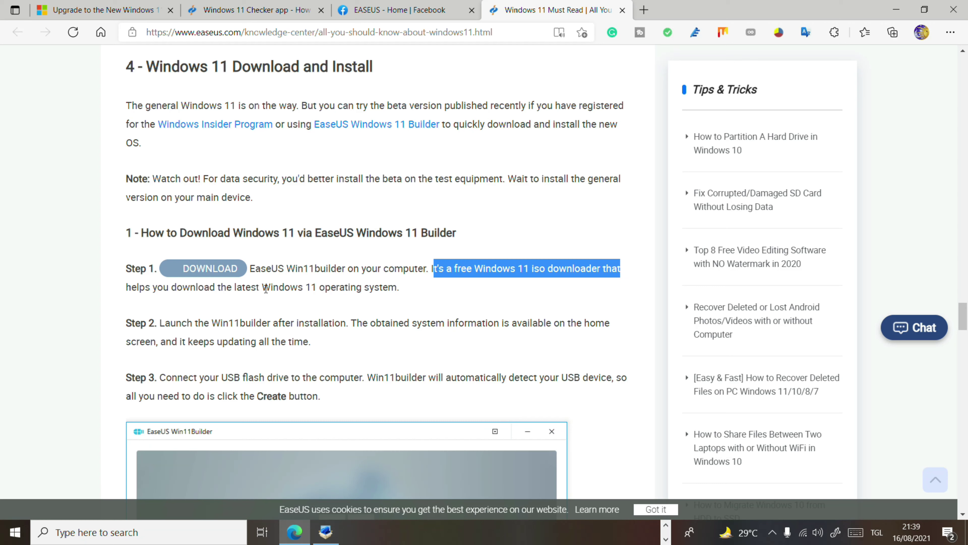
drag(127, 287, 436, 288)
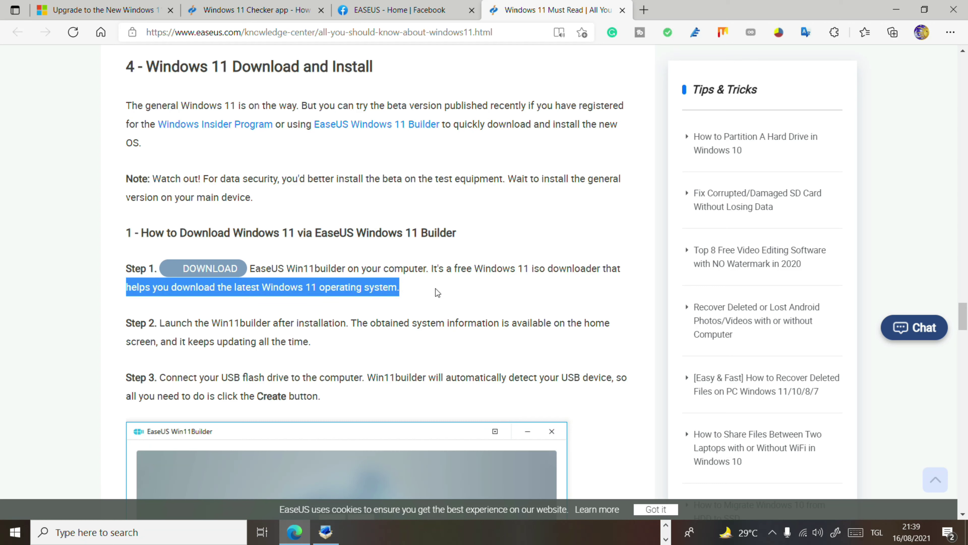
click(436, 289)
scroll(415, 286, down, 5)
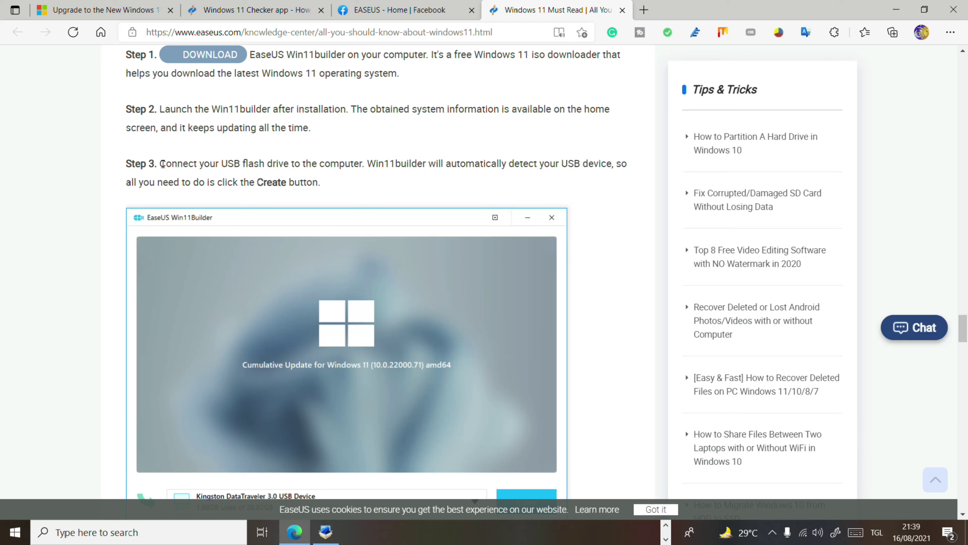
drag(163, 164, 313, 183)
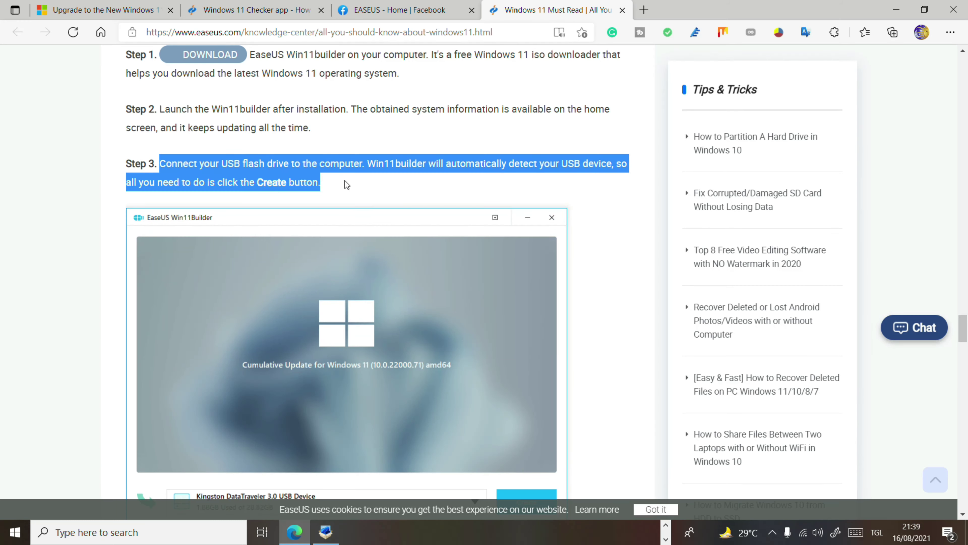
click(603, 208)
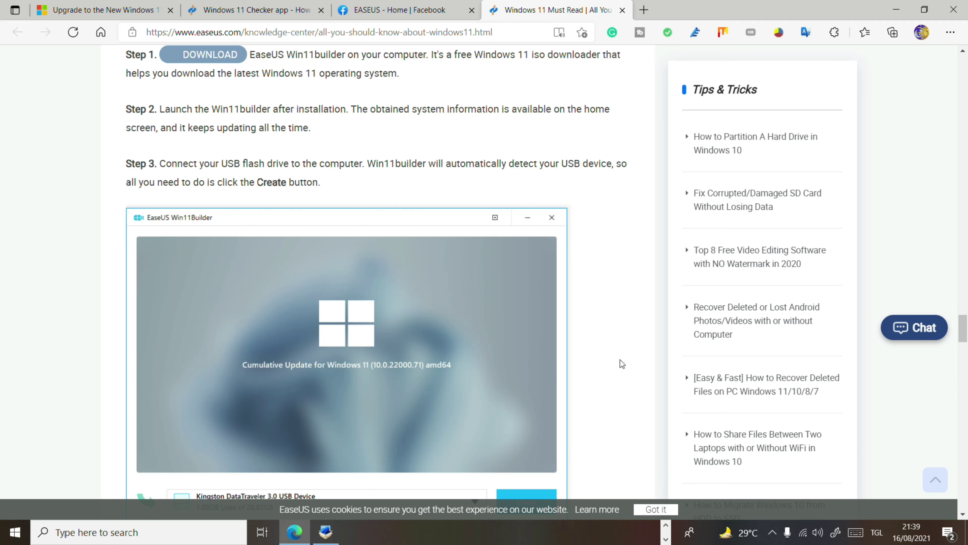
scroll(620, 360, down, 5)
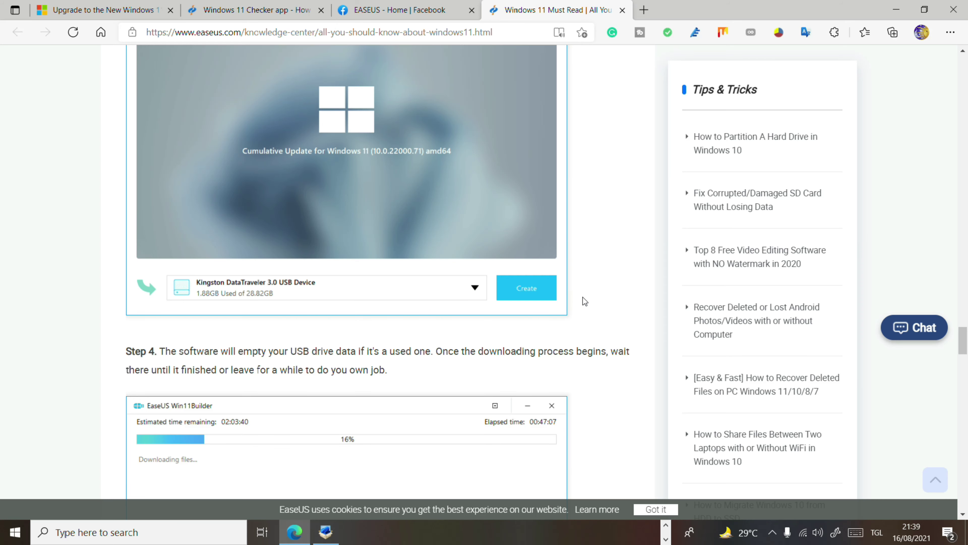
scroll(583, 298, down, 3)
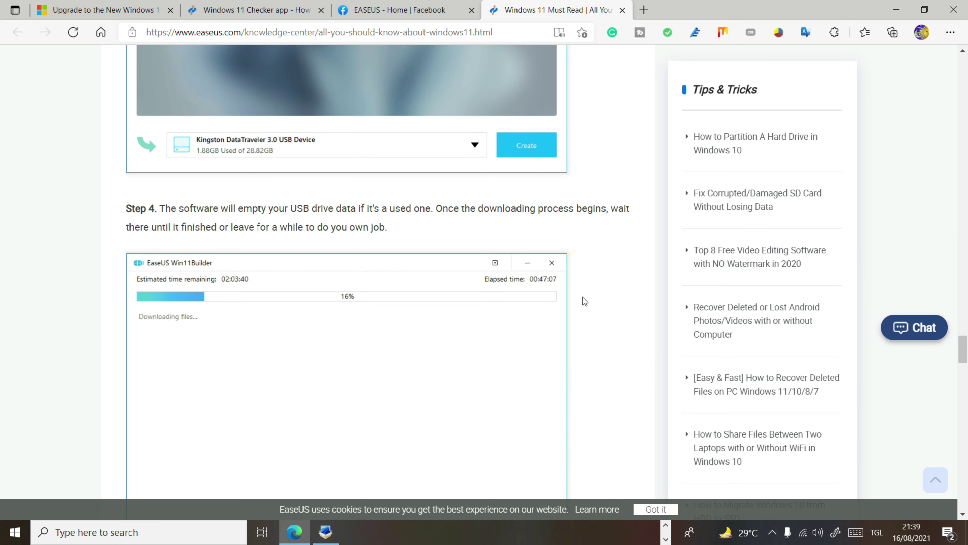
scroll(582, 297, down, 3)
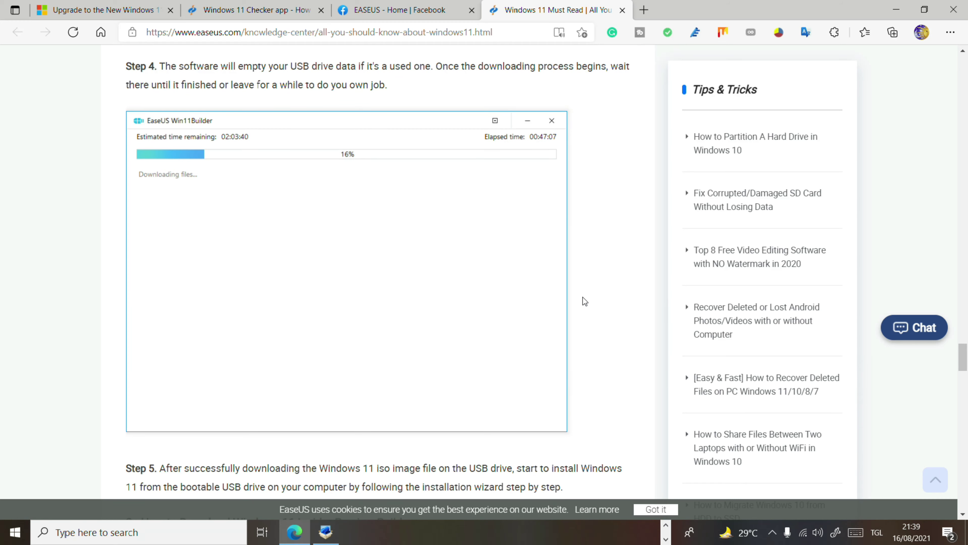
- Read the remaining article sections on the Insider Preview build, installing Windows 11, upgrade cost, new PCs and differences from Windows 10
scroll(582, 297, down, 4)
scroll(583, 297, down, 4)
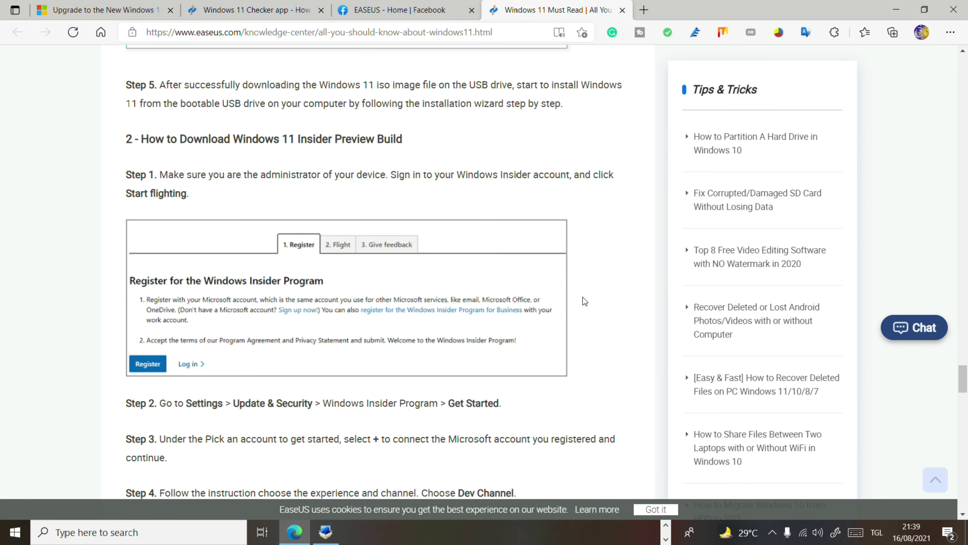
scroll(582, 296, down, 4)
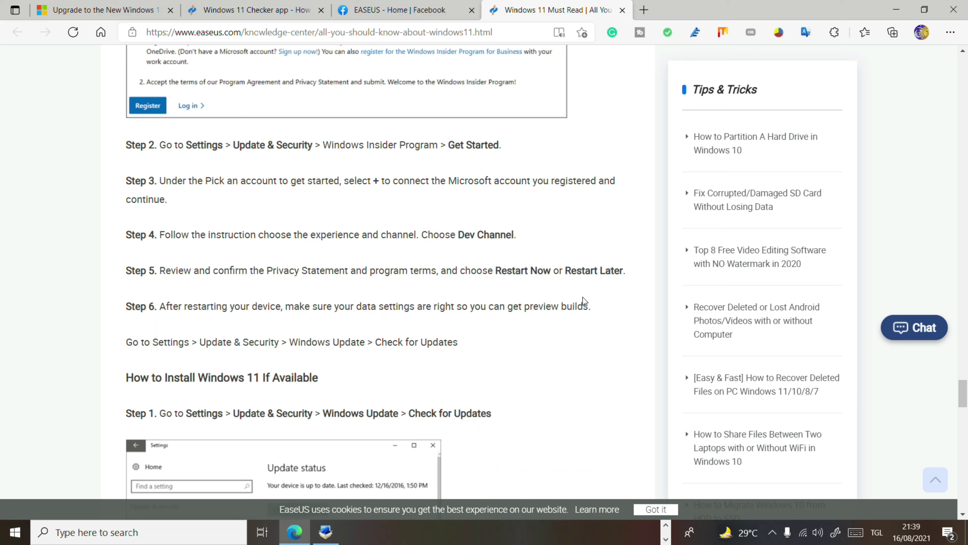
scroll(582, 297, down, 3)
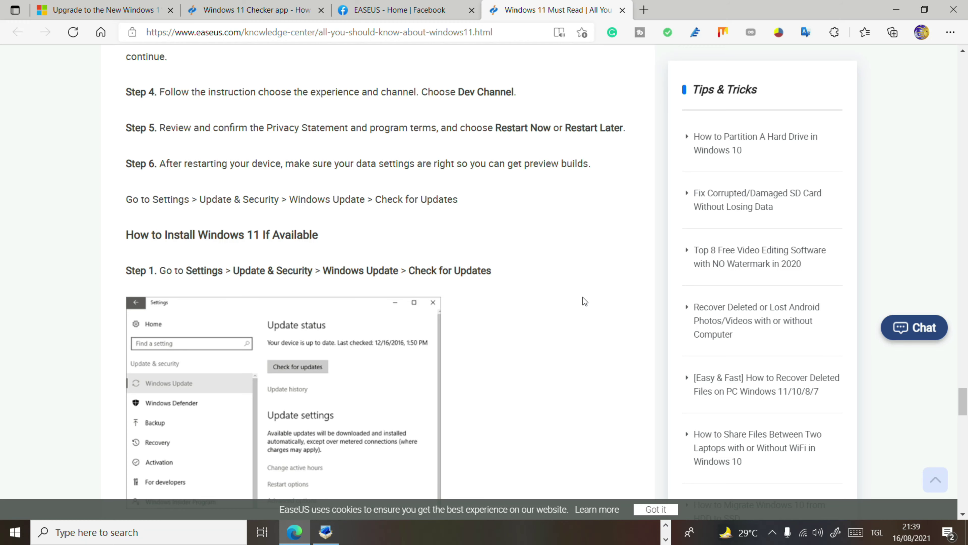
scroll(583, 297, down, 5)
scroll(582, 297, down, 6)
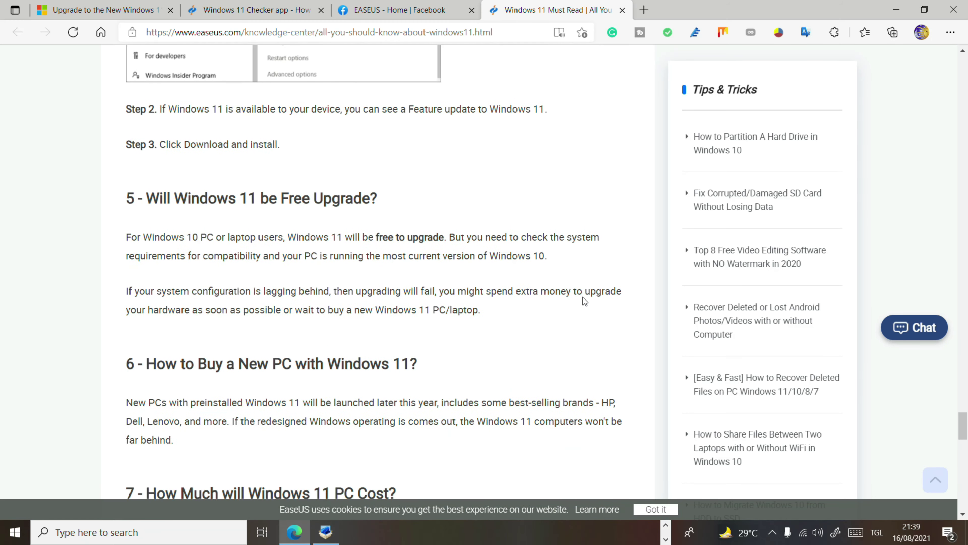
scroll(583, 297, down, 3)
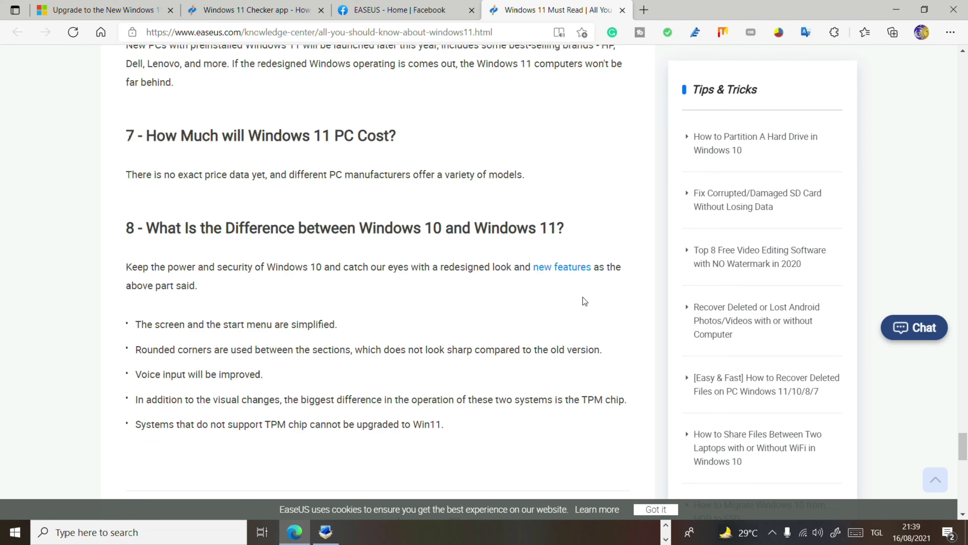
scroll(583, 297, down, 14)
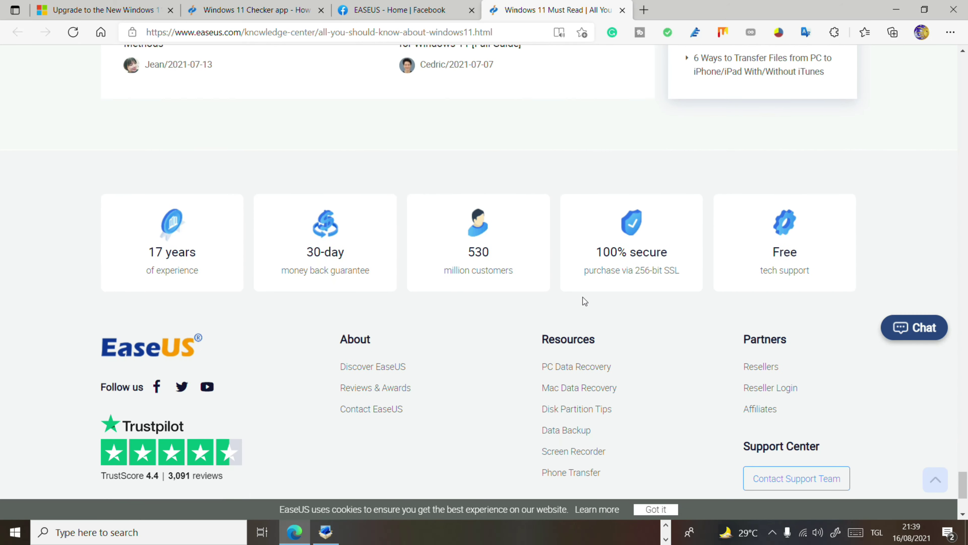
scroll(583, 297, down, 4)
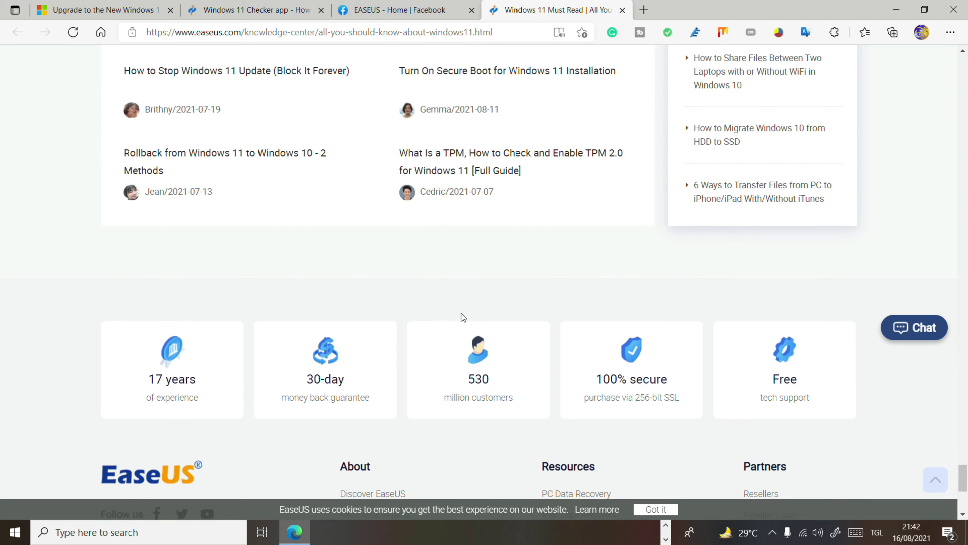
- Download win11builder.exe from Step 1 of the article's EaseUS Windows 11 Builder section
scroll(461, 313, up, 20)
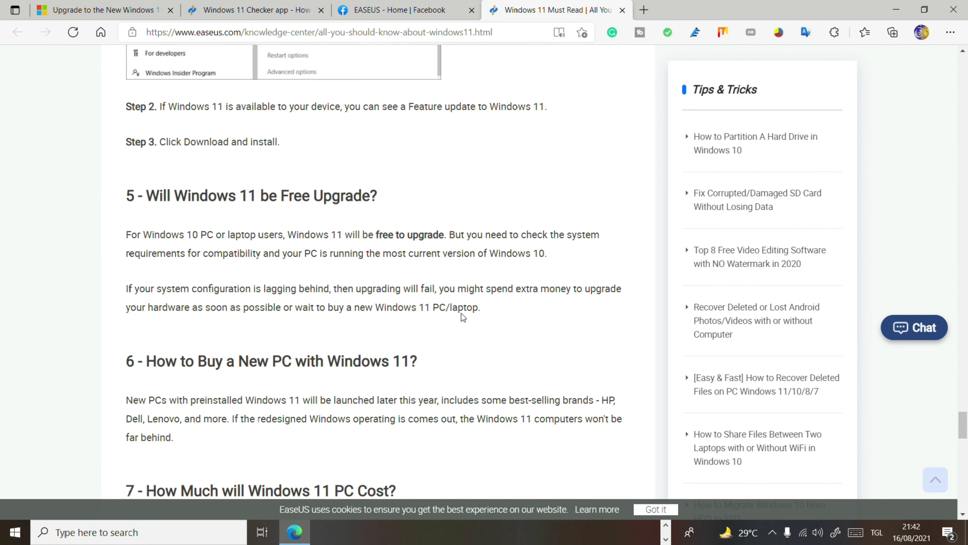
scroll(461, 314, up, 20)
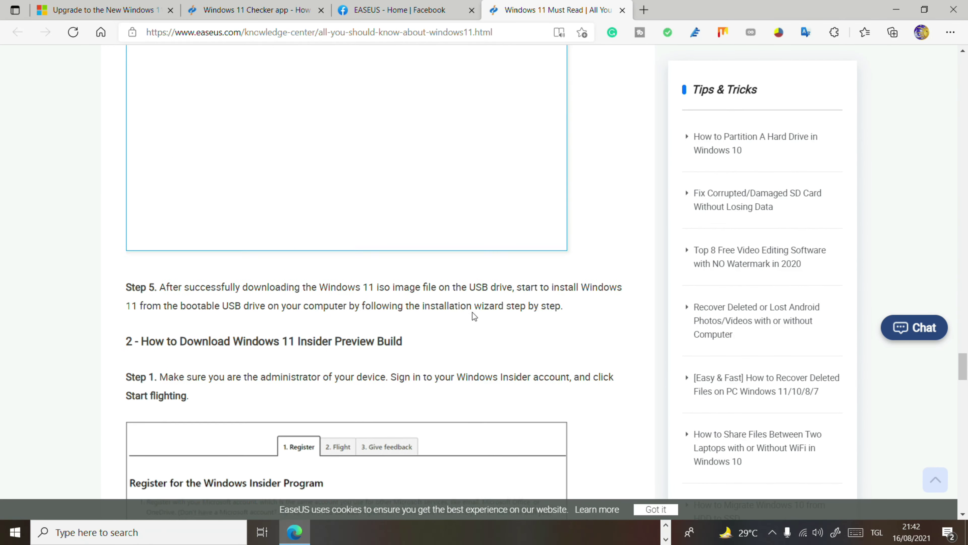
scroll(477, 309, up, 20)
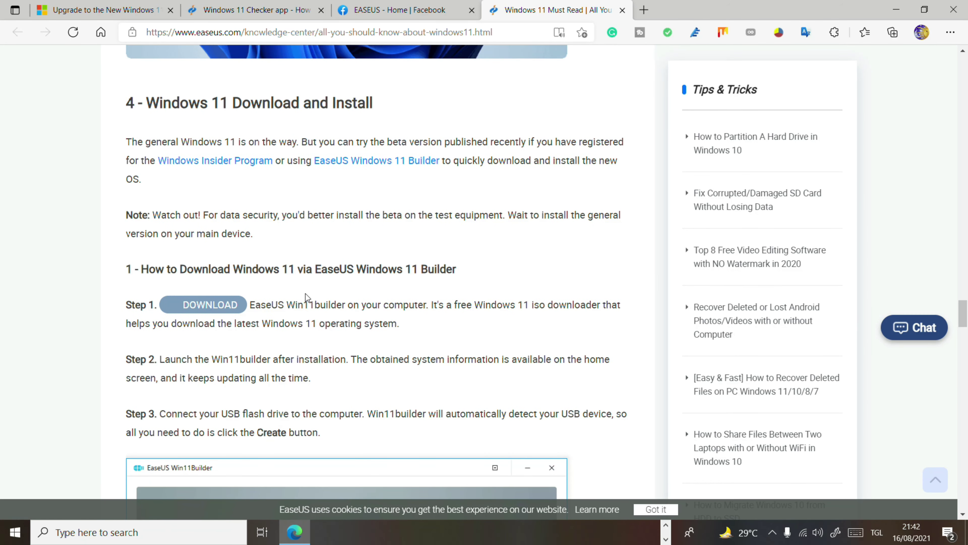
click(225, 306)
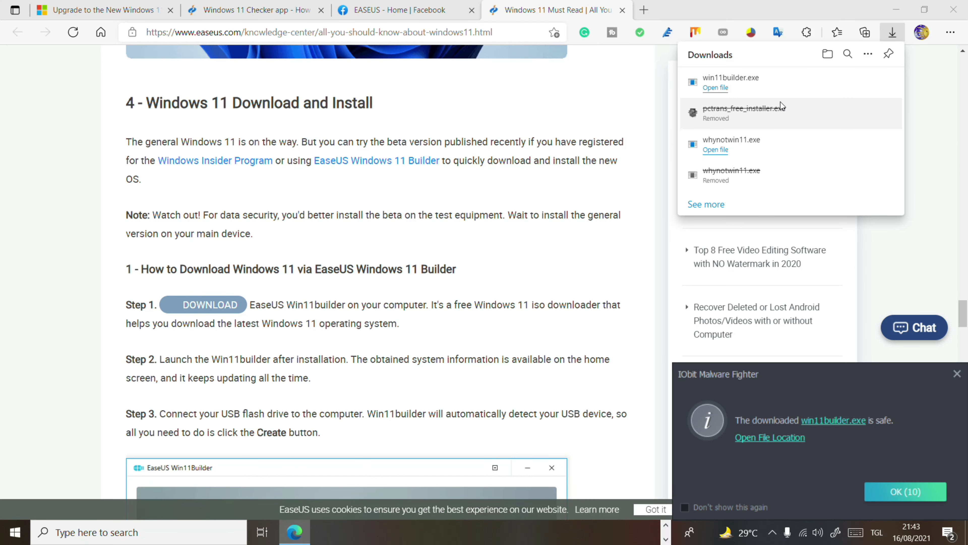
- Minimize the browser and place the win11builder.exe icon beside whynotwin11.exe on the desktop
click(897, 12)
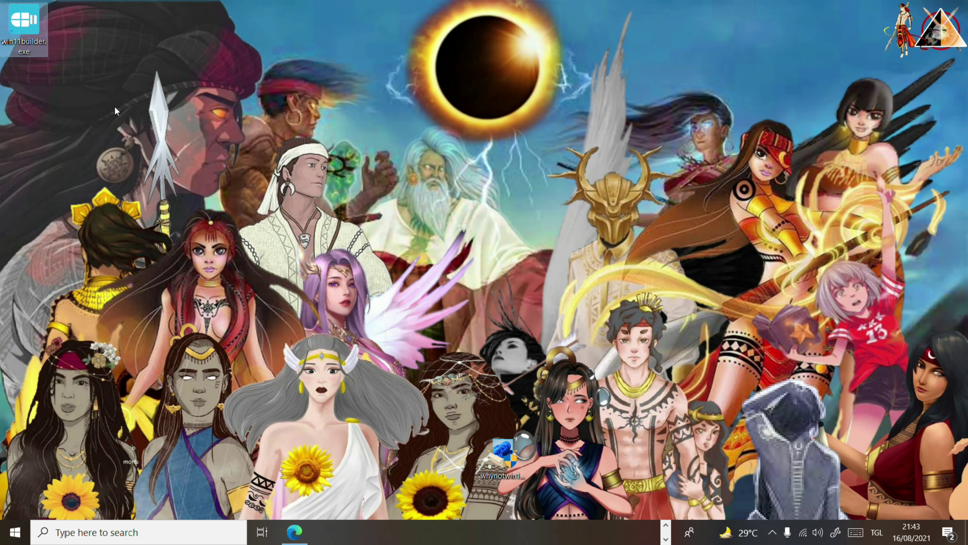
drag(25, 23, 524, 376)
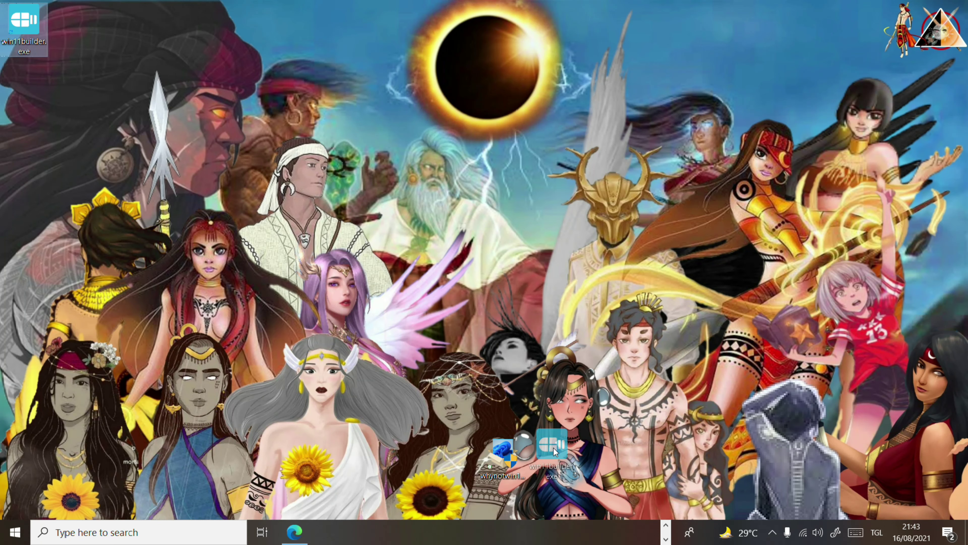
drag(554, 448, 556, 450)
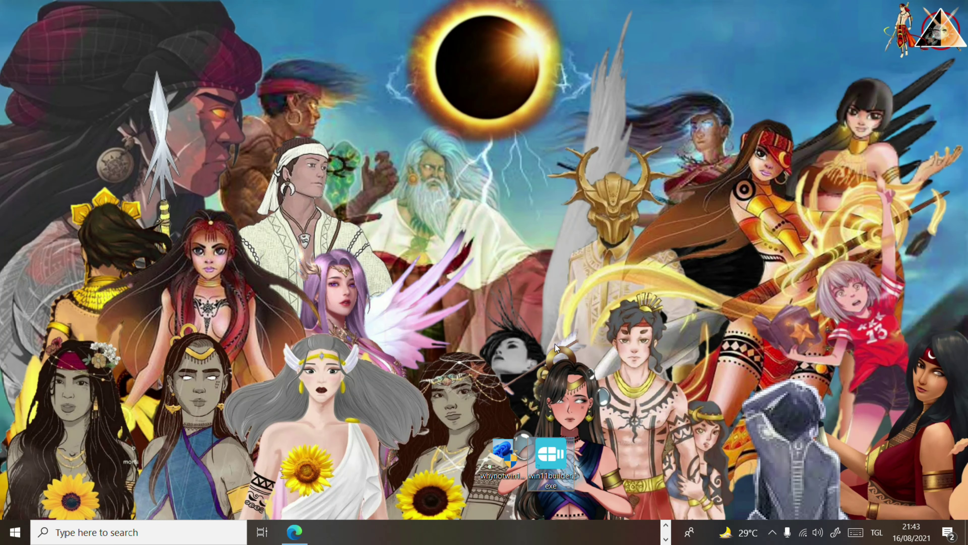
- Run win11builder.exe with permission to make changes and create the Windows 11 Insider Preview bootable disk on the Generic Flash Disk USB Device
double_click(558, 454)
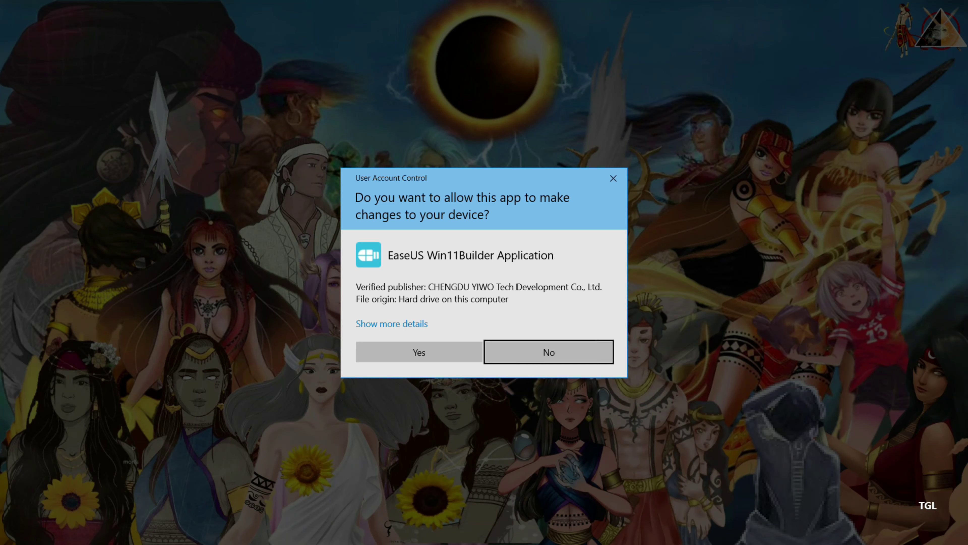
click(437, 361)
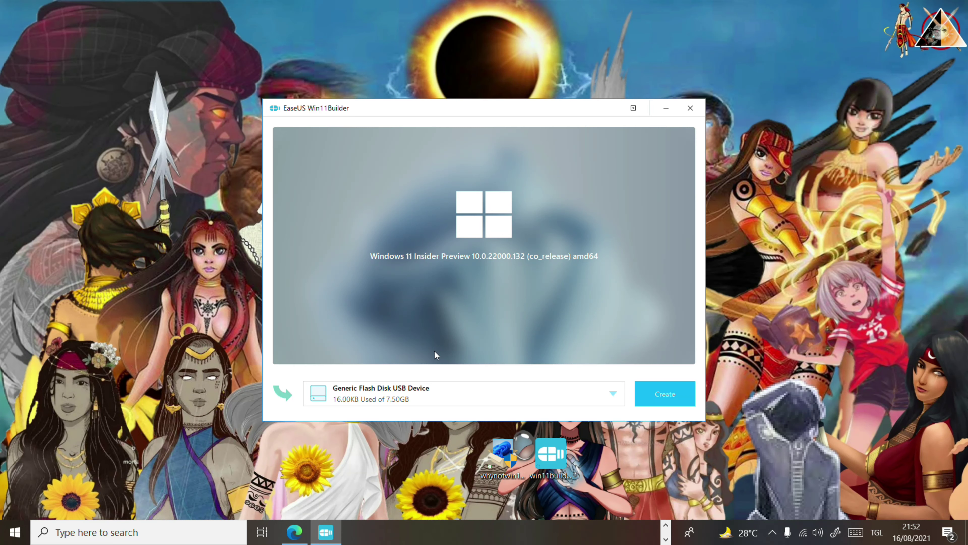
click(669, 394)
click(516, 299)
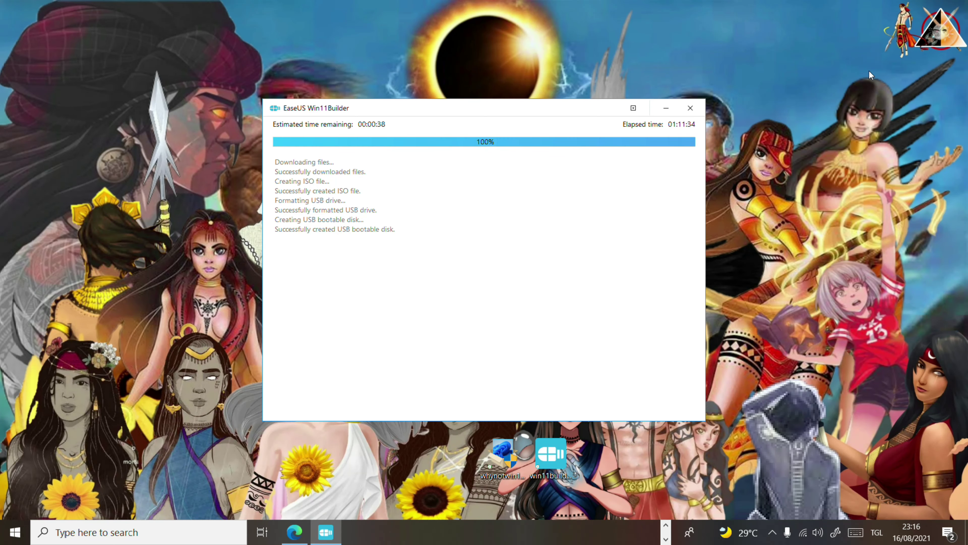
- Inspect the files on the win11 (Z:) drive in This PC, minimize its window, and exit Win11Builder
key(super)
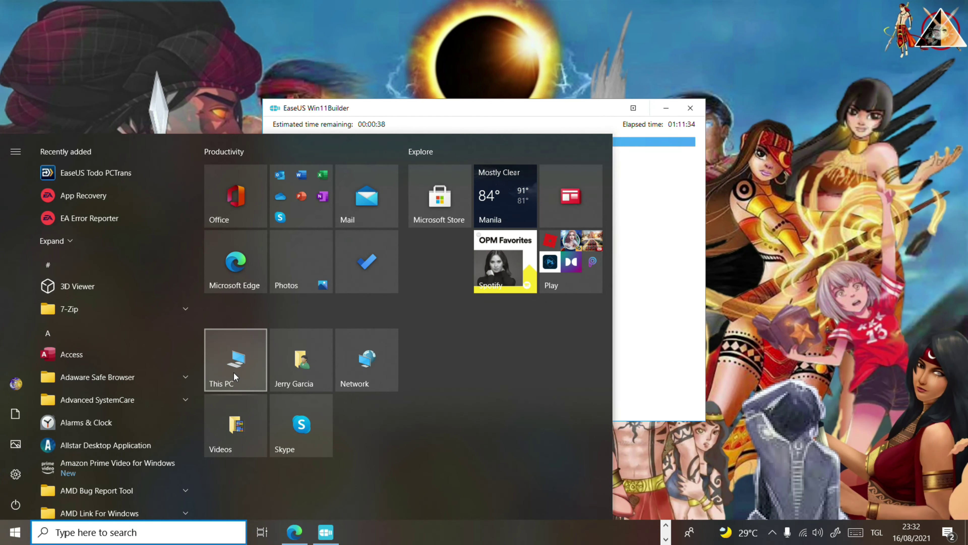
click(234, 372)
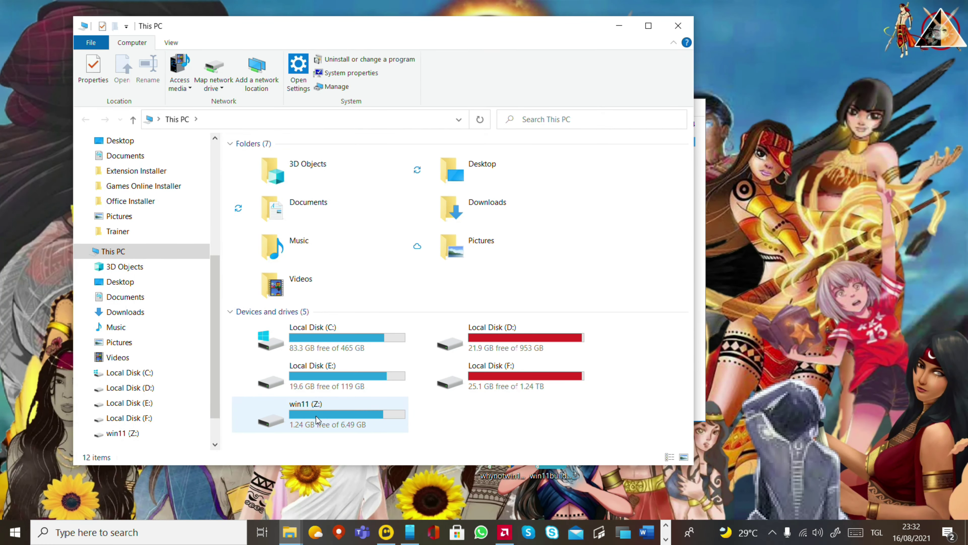
double_click(316, 417)
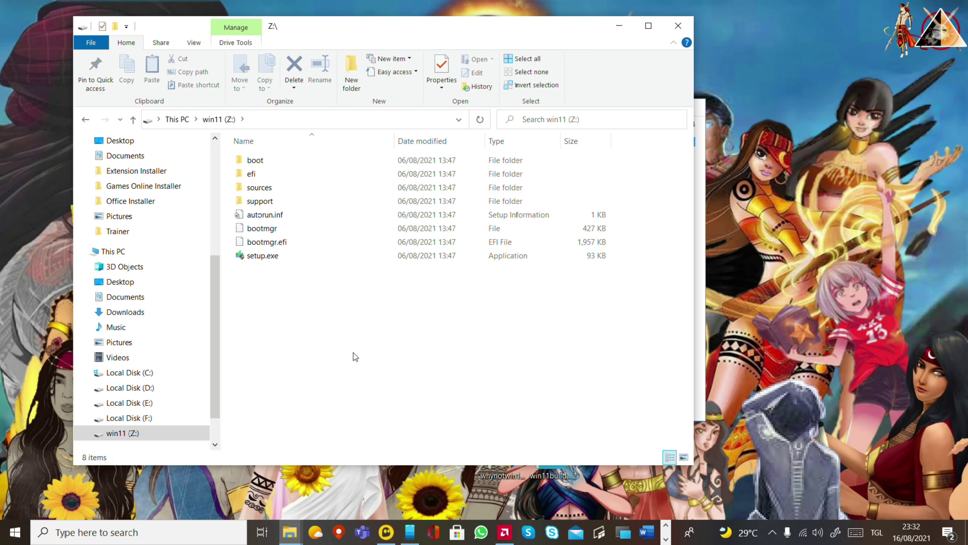
click(619, 27)
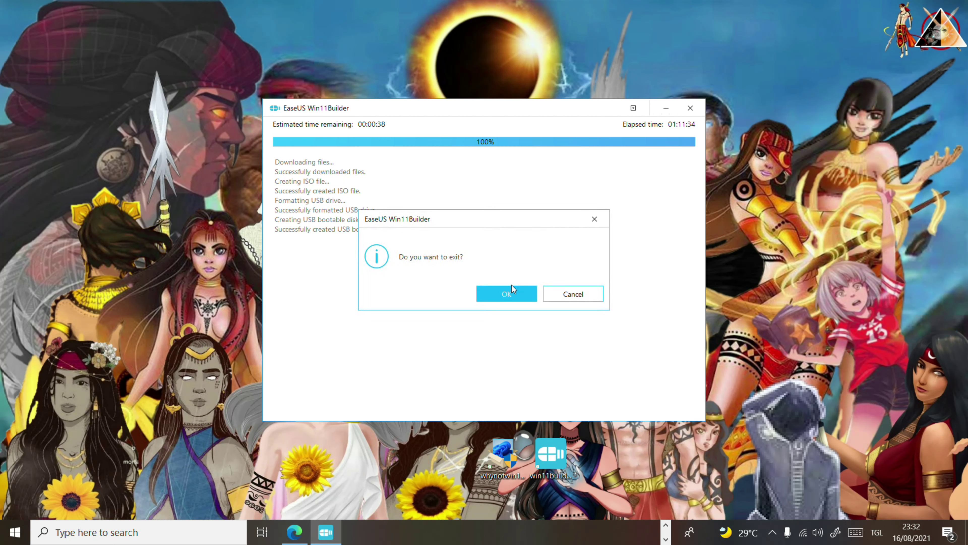
click(507, 294)
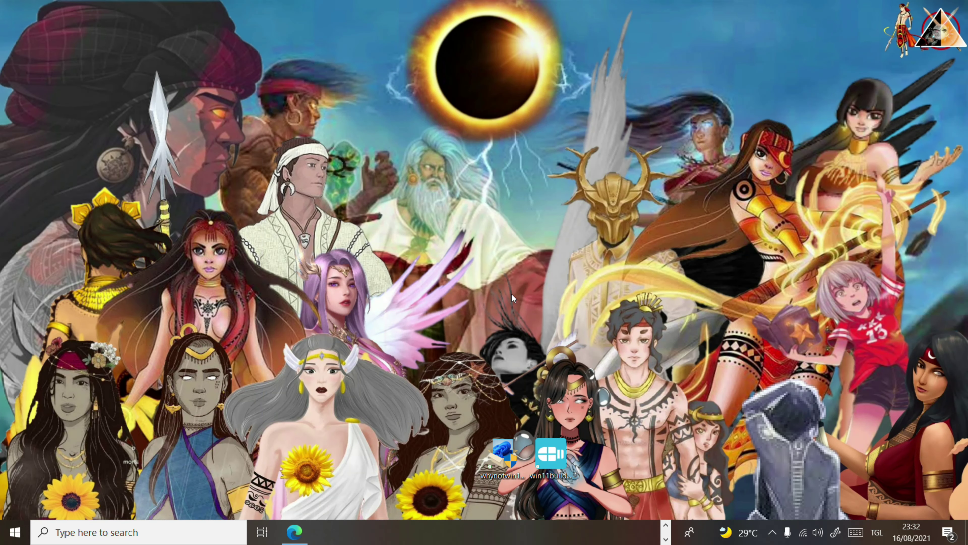
- Open the Windows Insider Program page in the Windows Update settings and register the account for the program
click(125, 532)
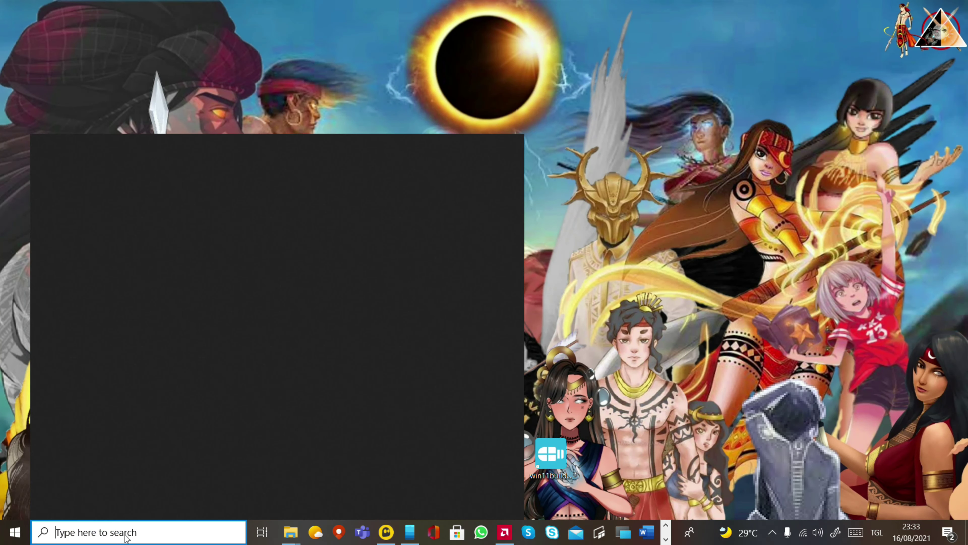
text(windows)
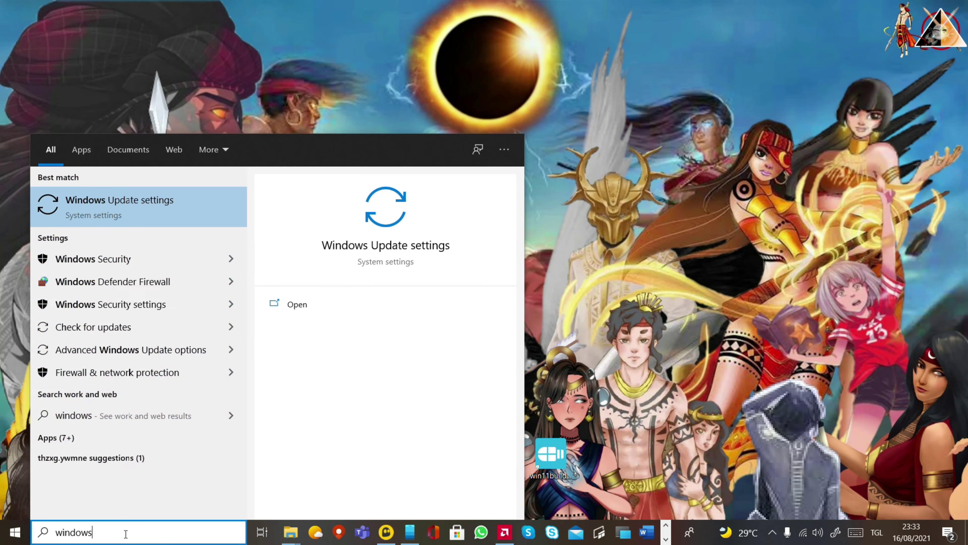
click(157, 219)
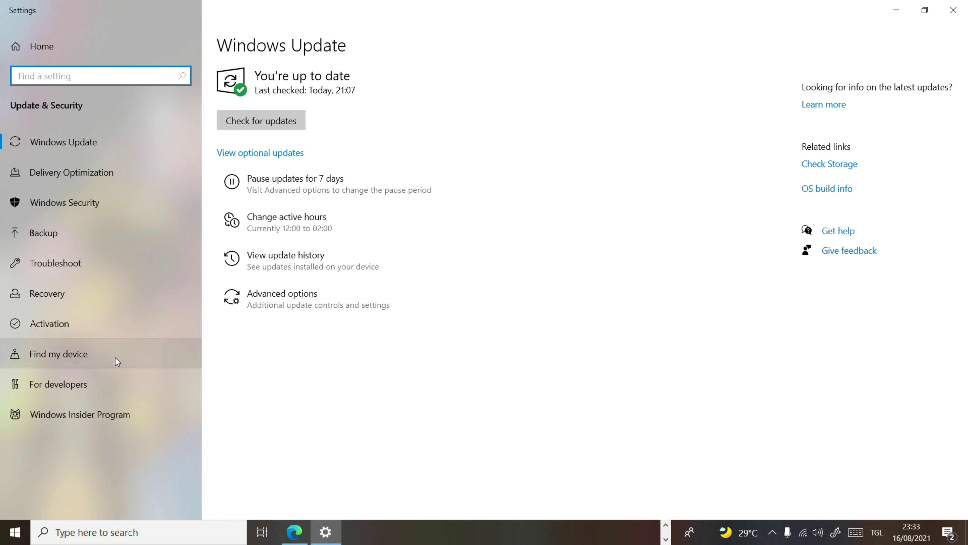
click(102, 412)
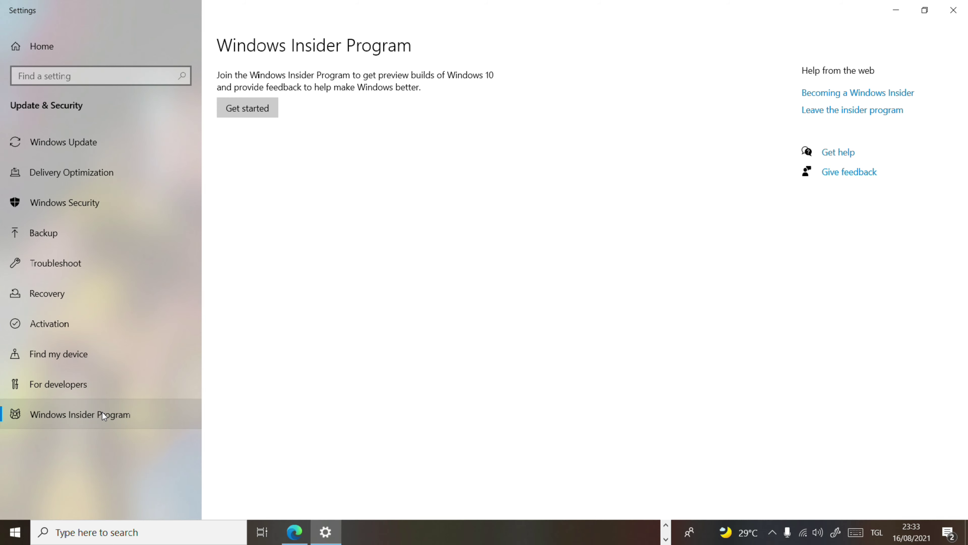
click(257, 109)
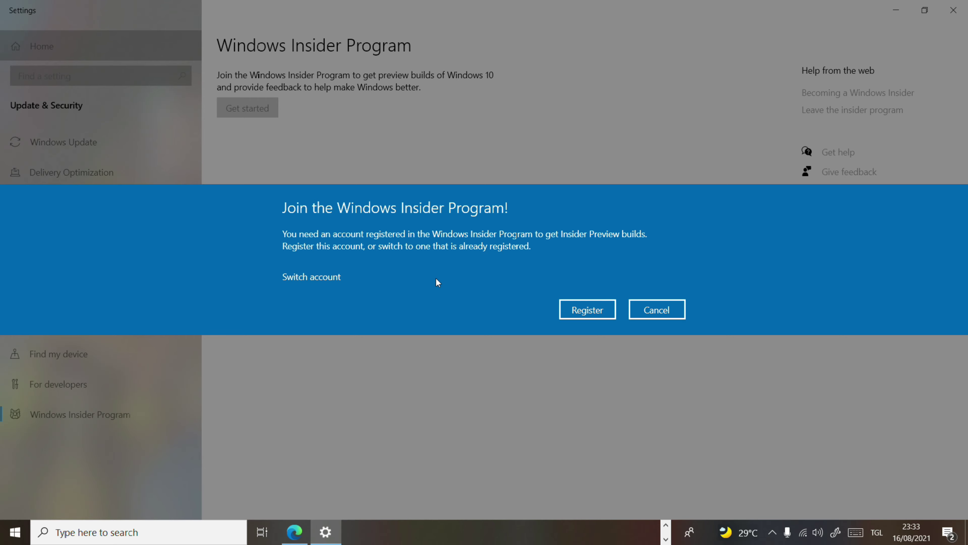
click(600, 311)
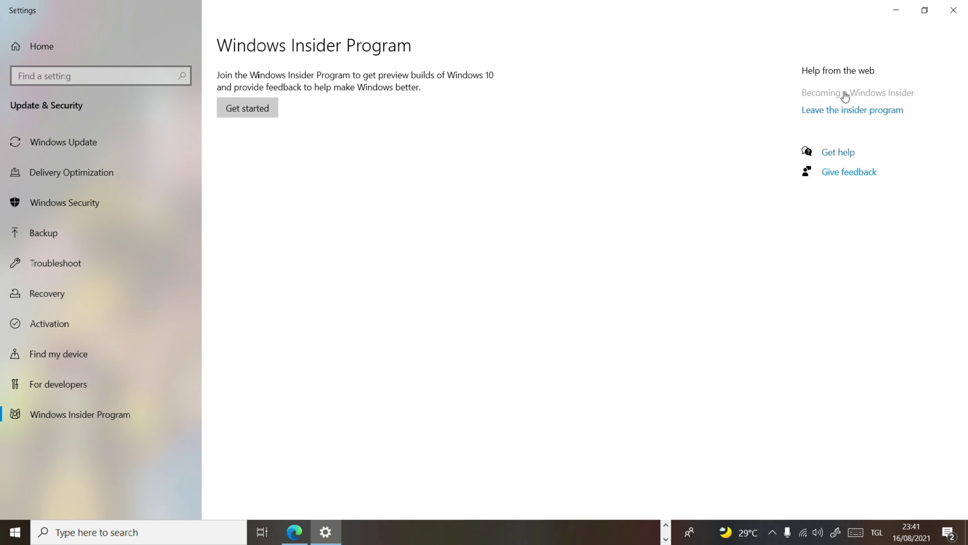
- Open the Becoming a Windows Insider web page, log in with the Microsoft account and review the registration section
click(844, 93)
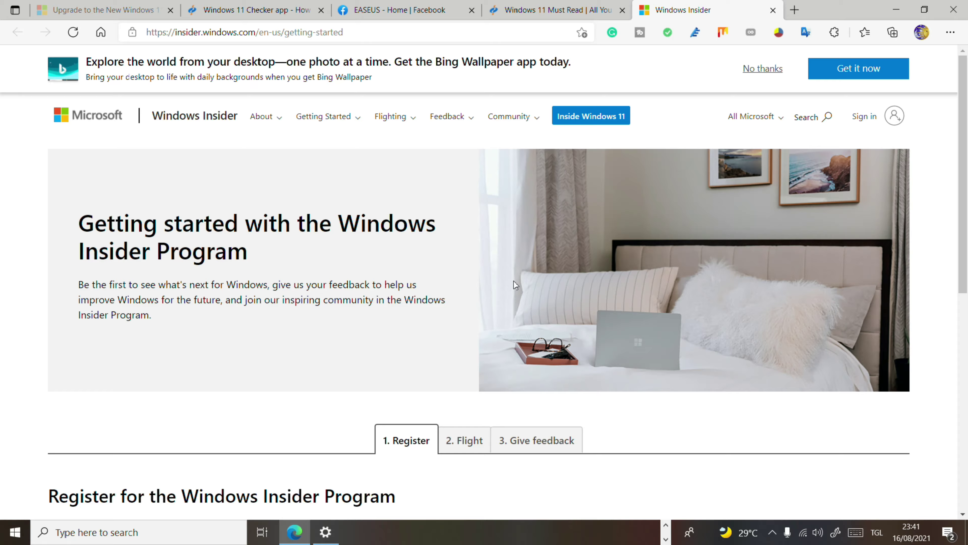
scroll(513, 280, down, 5)
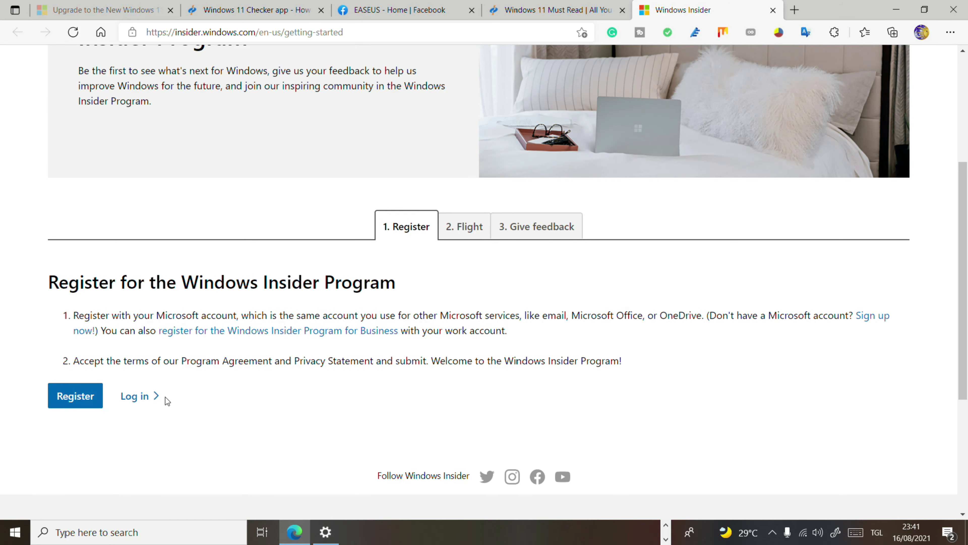
click(139, 398)
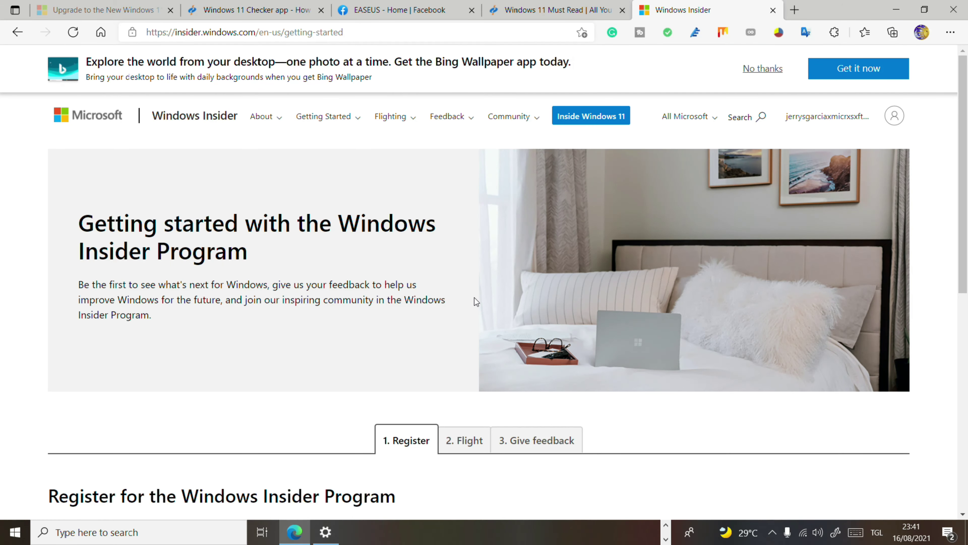
scroll(475, 300, down, 8)
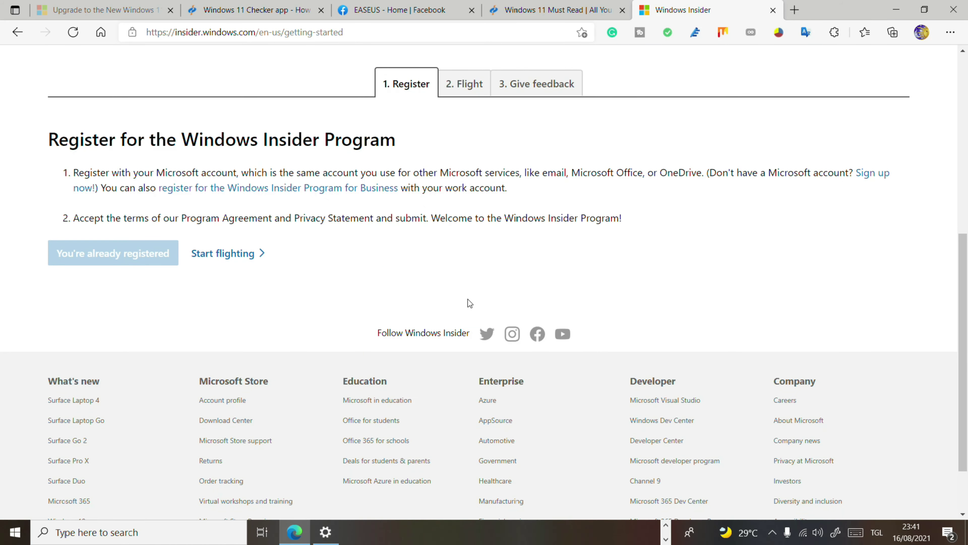
scroll(465, 290, up, 3)
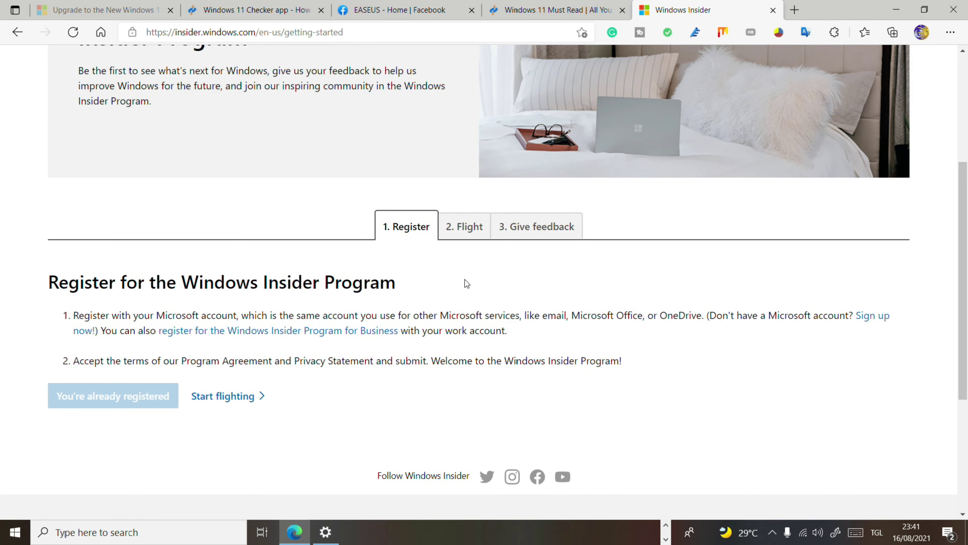
- Review the Start flighting installation instructions and open Settings from that page, always allowing insider.windows.com to open such links
click(236, 394)
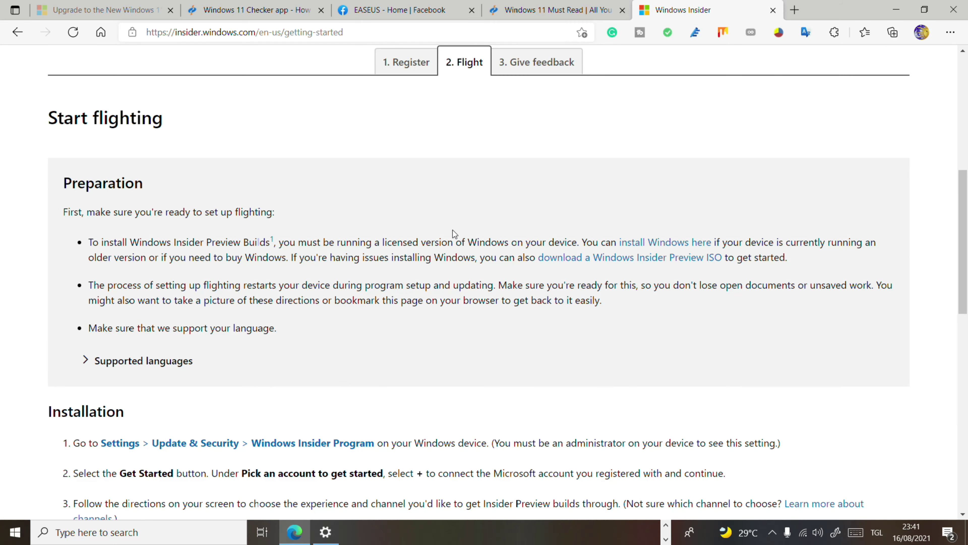
scroll(473, 230, down, 3)
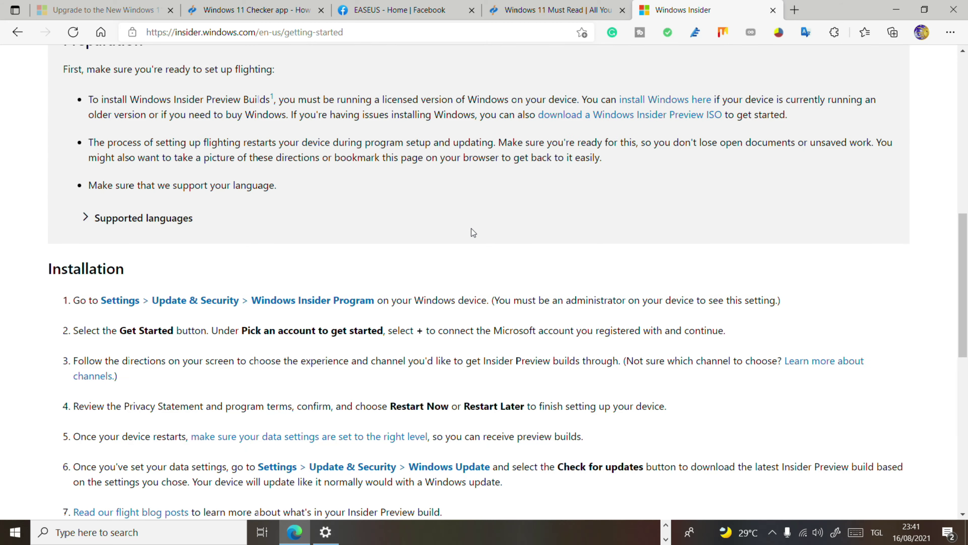
scroll(471, 228, down, 2)
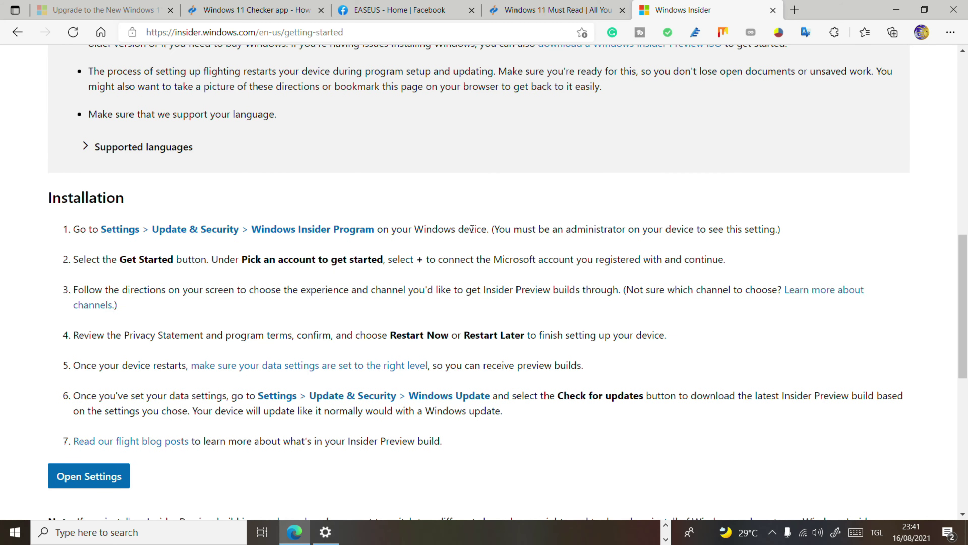
scroll(472, 229, down, 3)
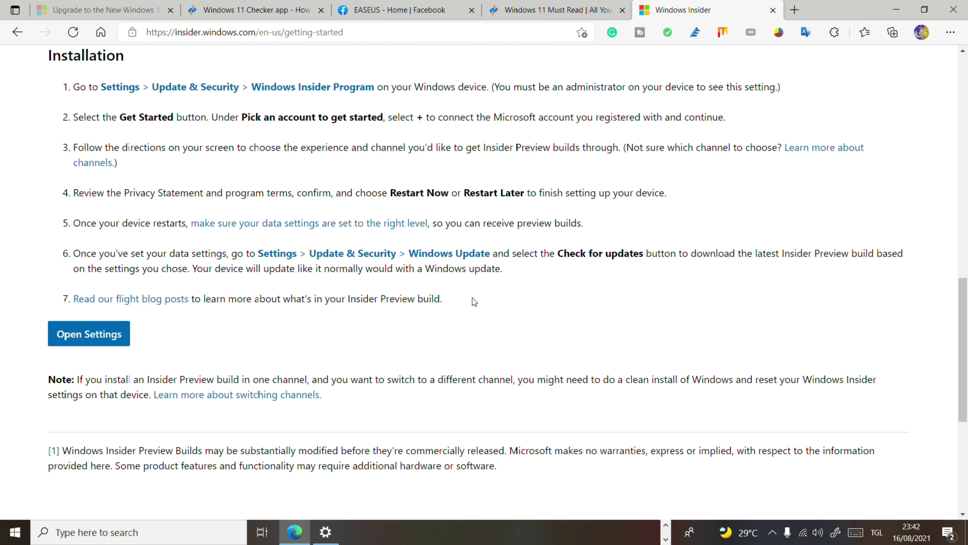
click(110, 334)
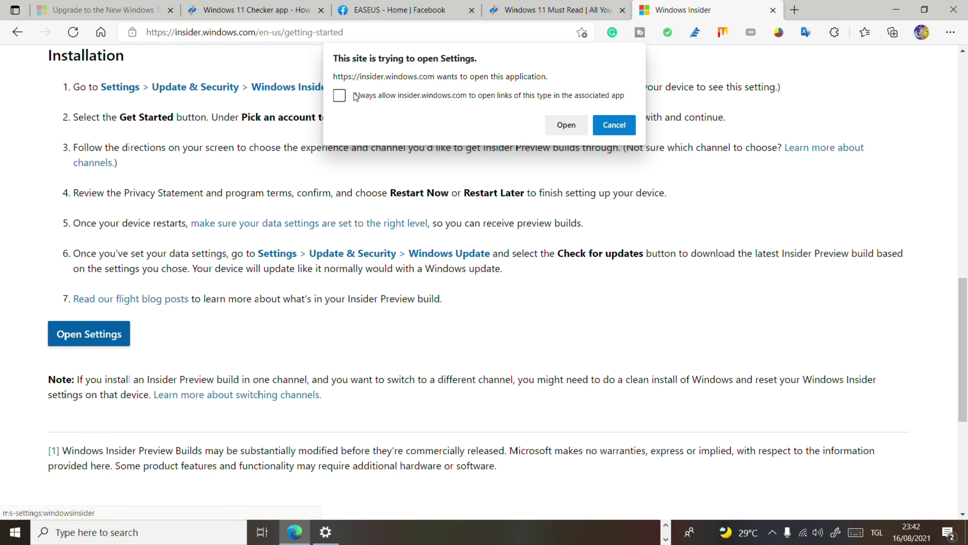
click(340, 95)
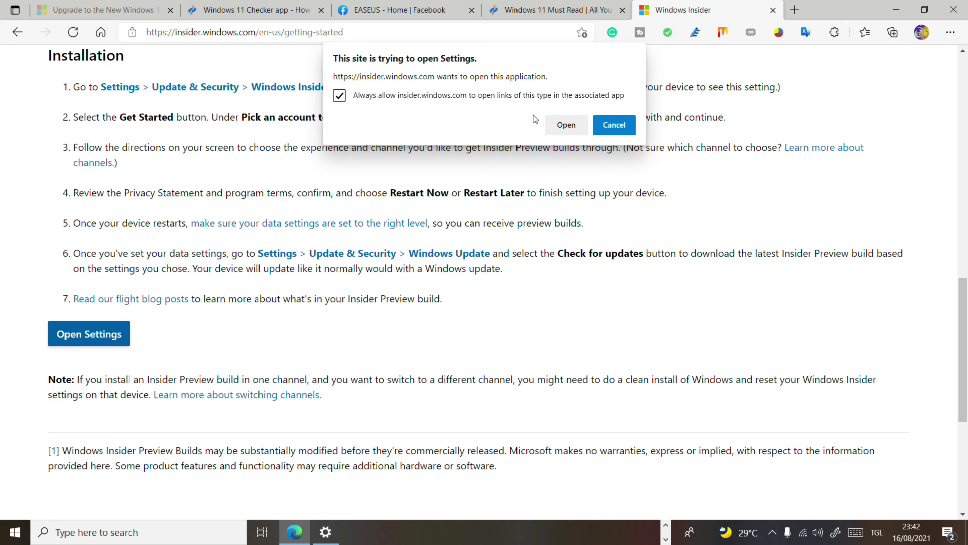
click(564, 124)
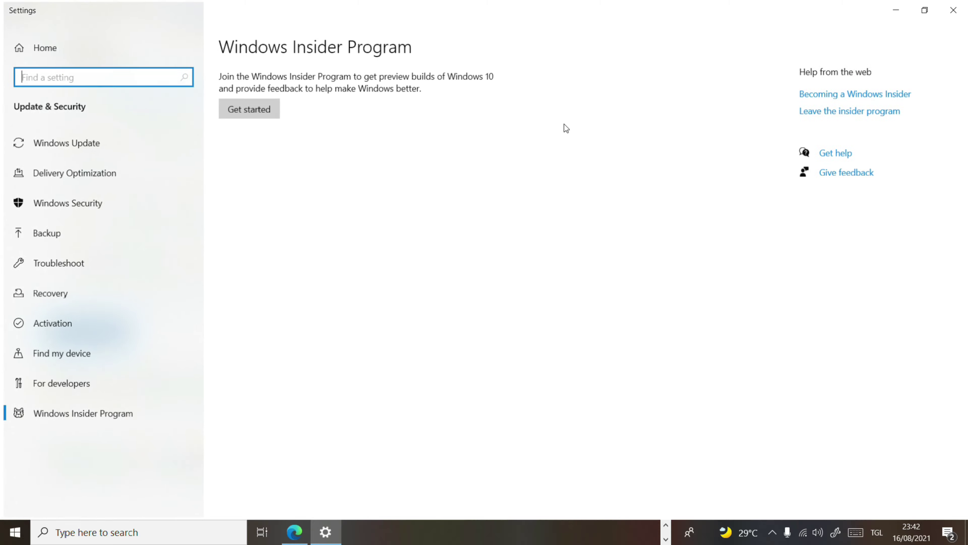
- Get started with the Insider Program by linking the account, choosing Beta Channel (Recommended) and accepting the privacy statement and program agreement
click(263, 112)
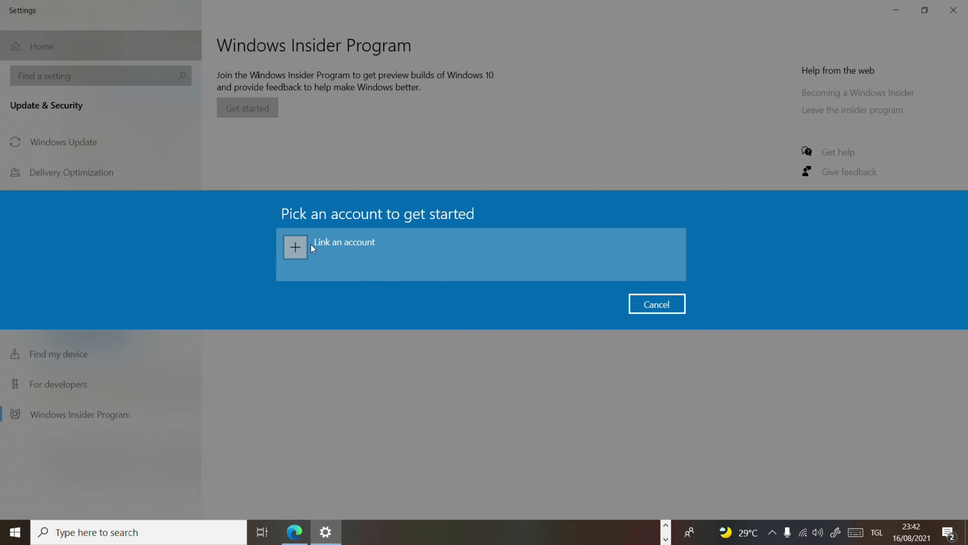
click(311, 244)
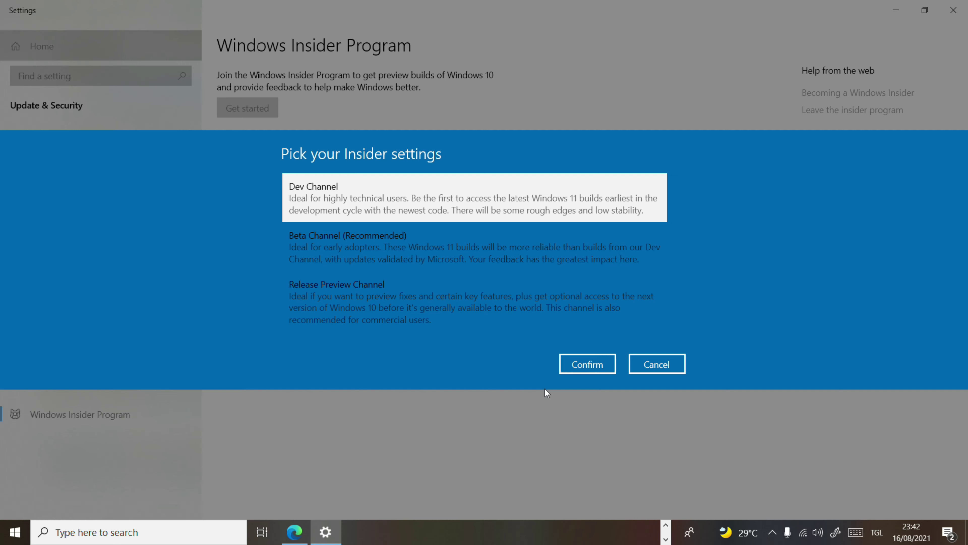
click(424, 254)
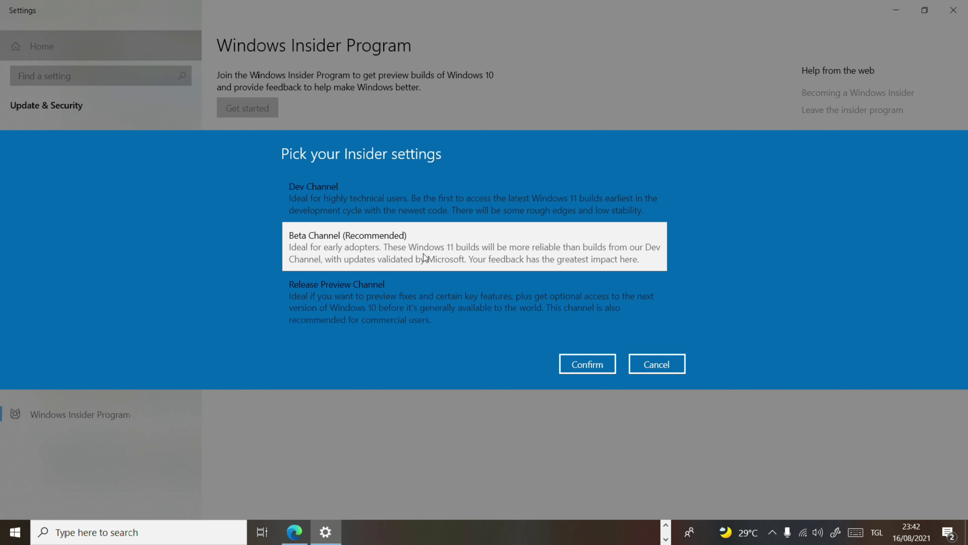
click(590, 366)
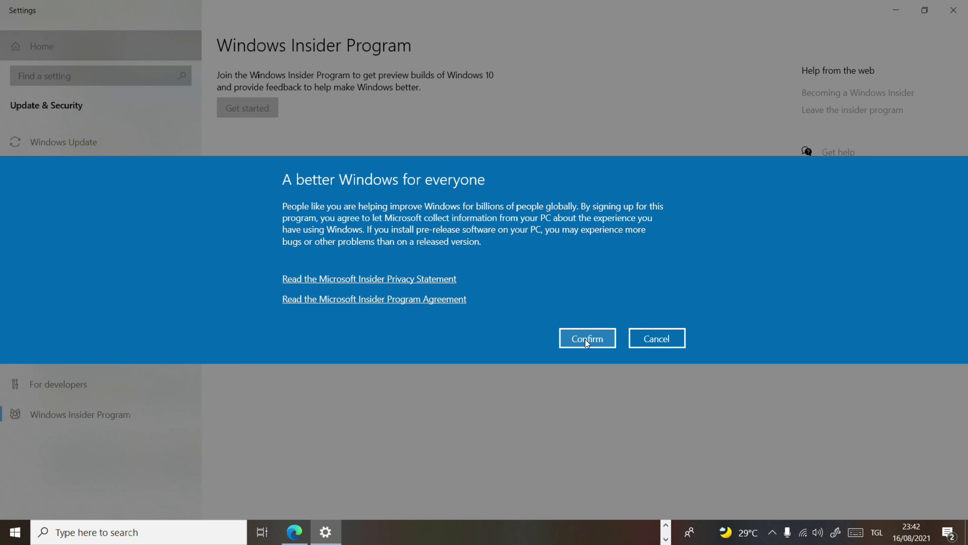
click(586, 339)
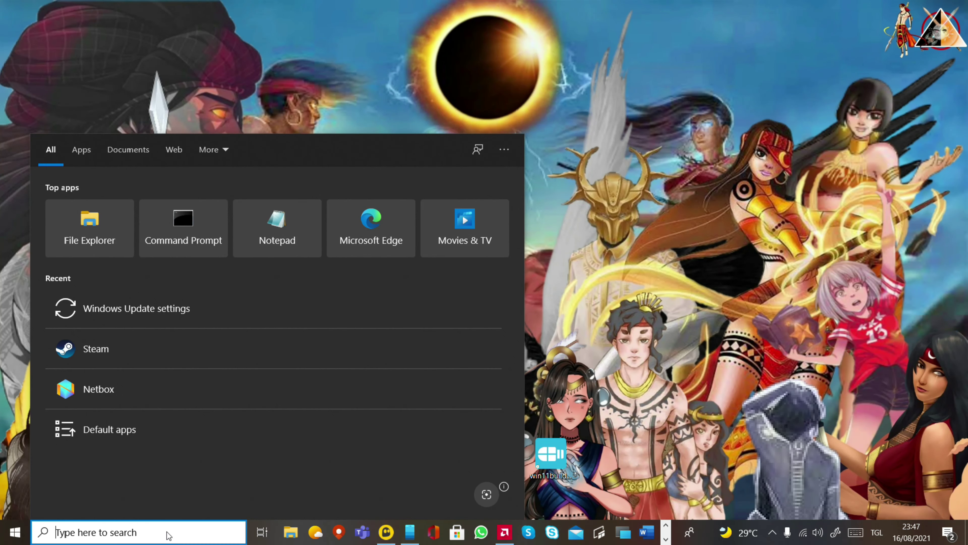
- Reopen the Windows Update settings and check the channel and account on the Windows Insider Program page
text(windows)
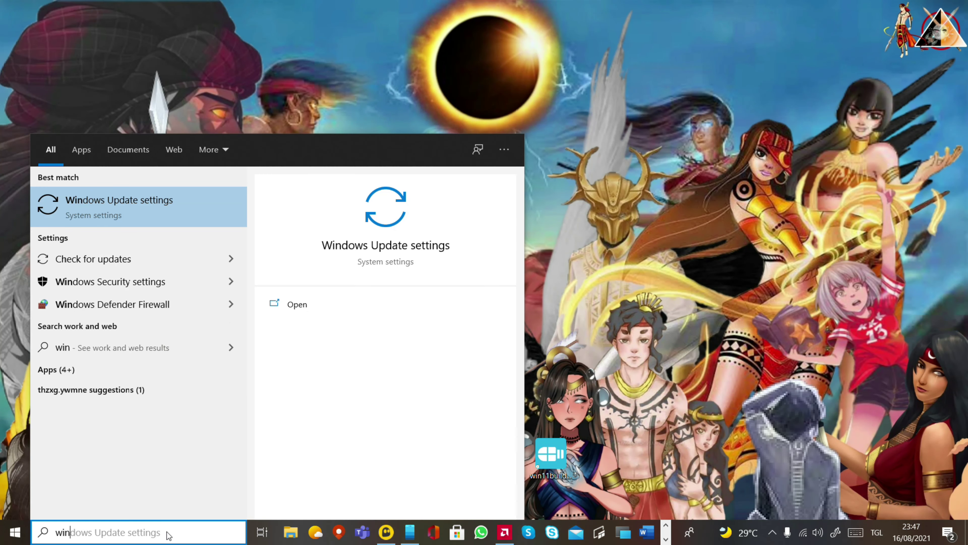
click(119, 218)
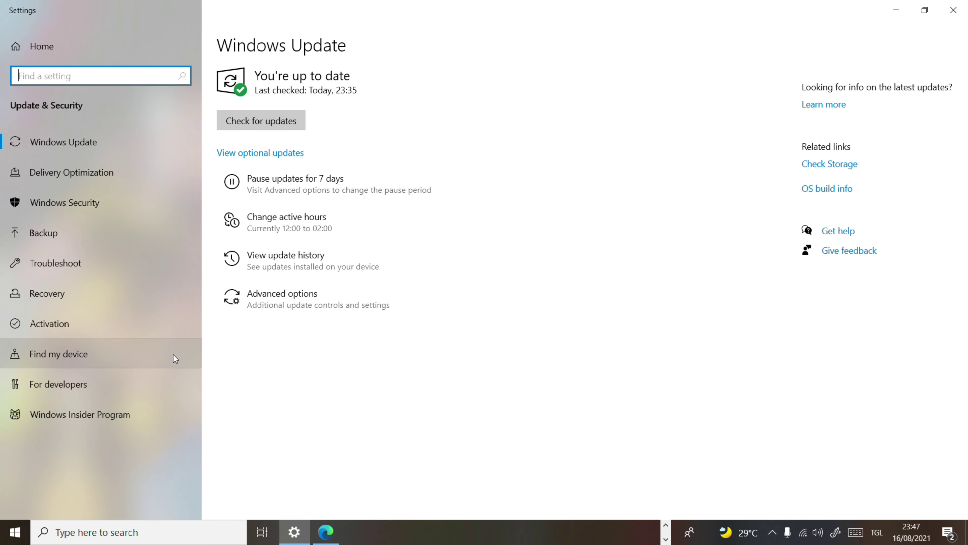
click(116, 419)
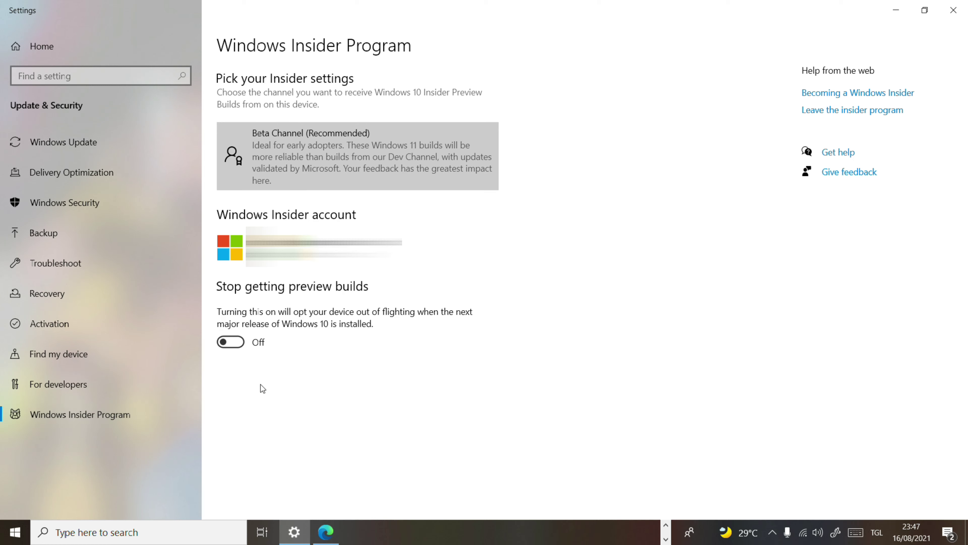
- Check for updates in Windows Update and restart the PC immediately to install the Windows 11 Insider Preview
click(85, 148)
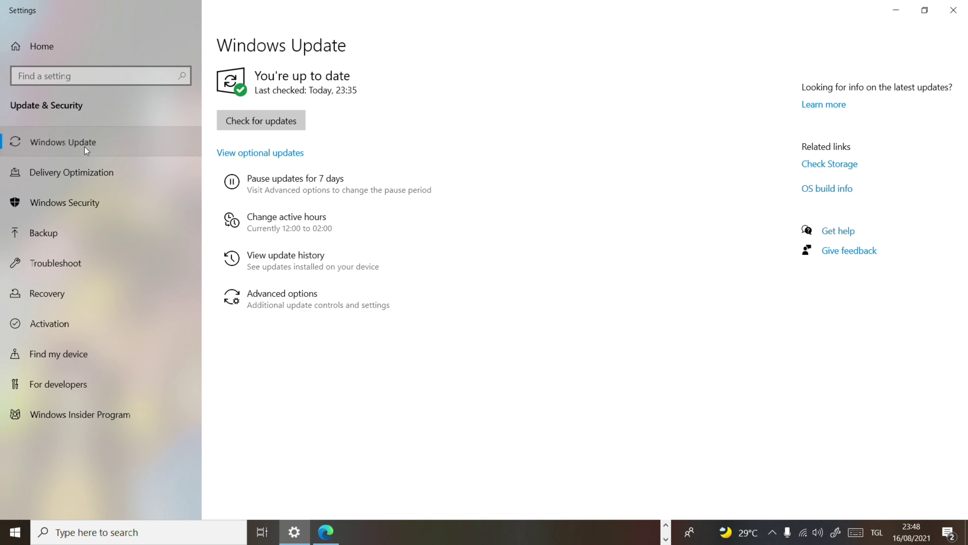
click(271, 125)
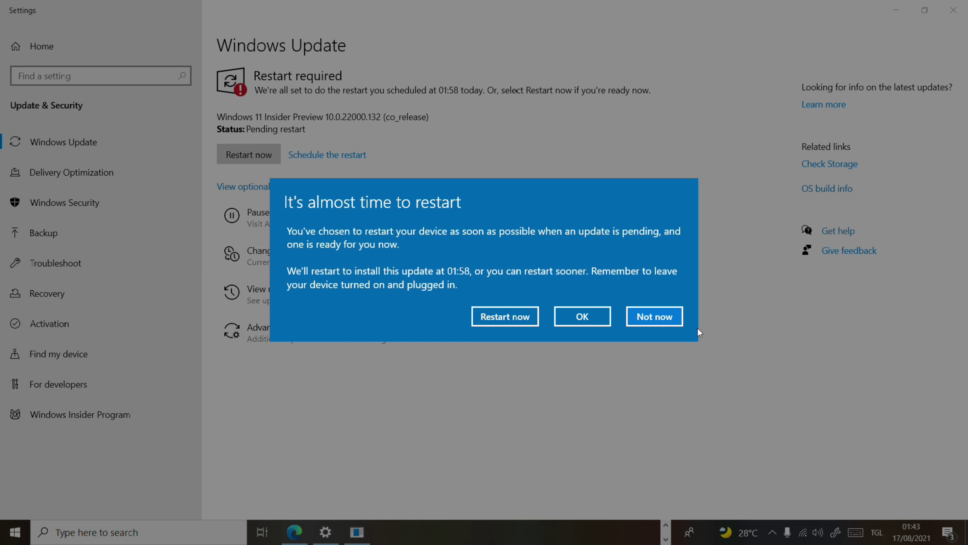
click(511, 321)
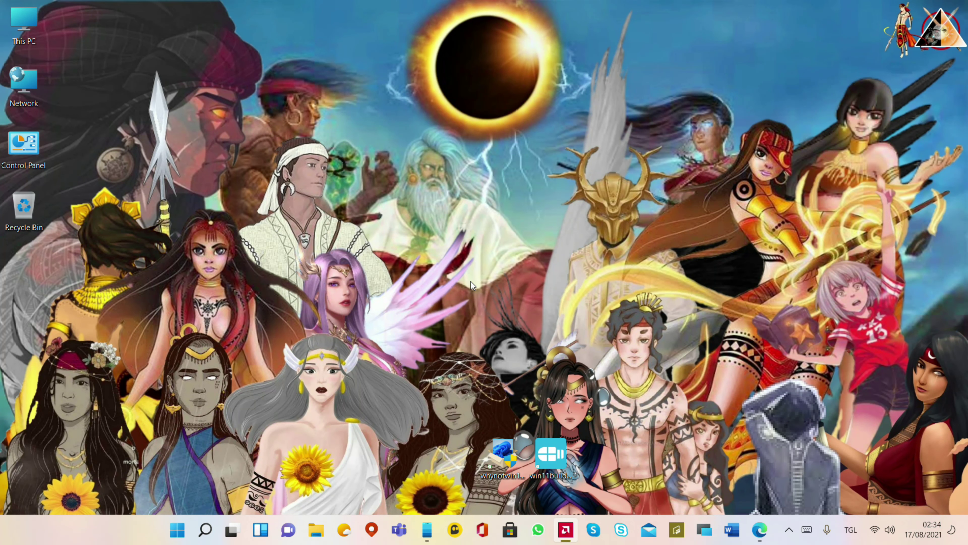
- Open the properties of This PC and examine the Windows edition, the other Windows specifications and the related settings
right_click(35, 30)
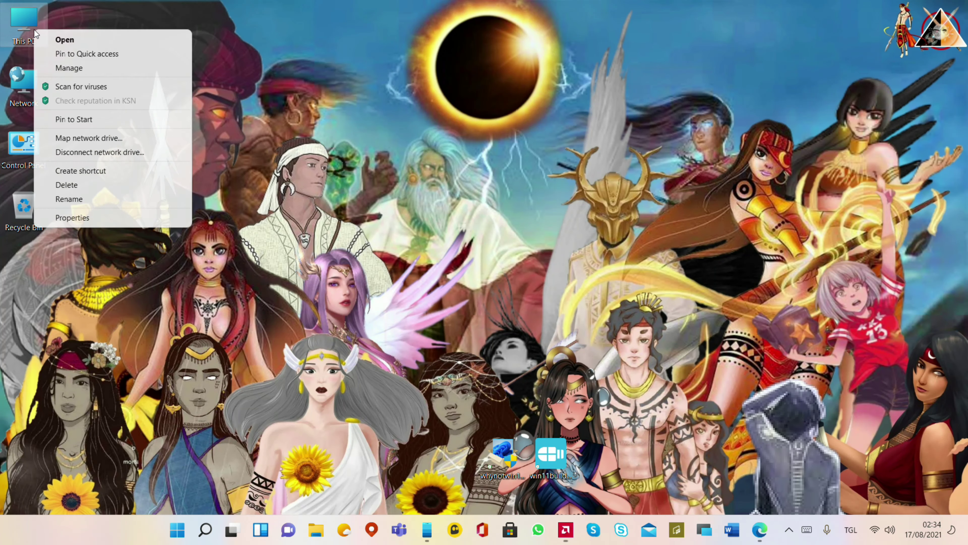
click(88, 214)
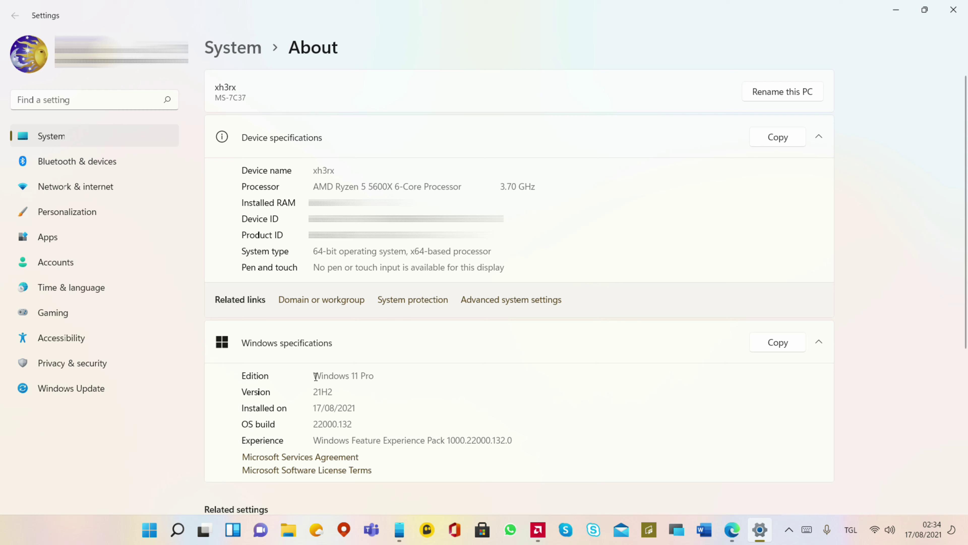
drag(316, 377, 372, 375)
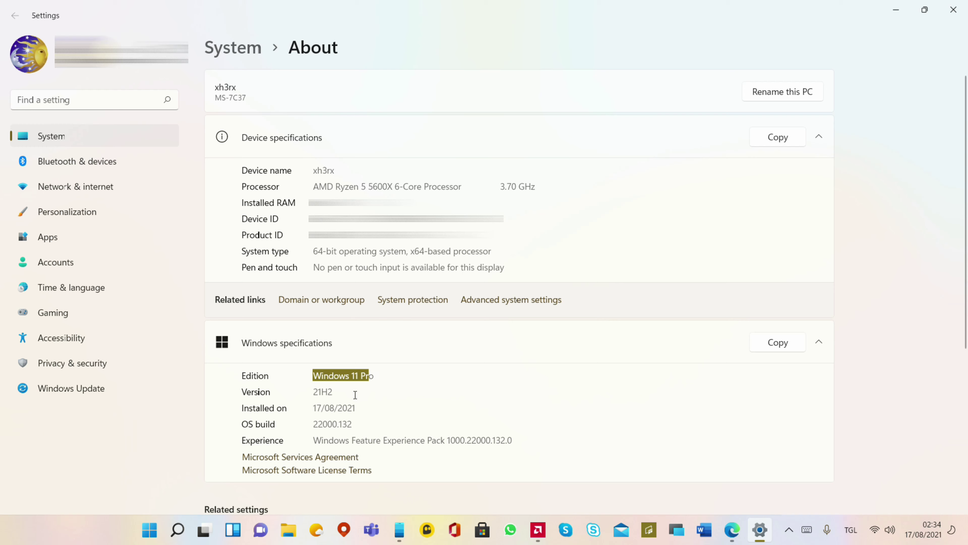
click(366, 382)
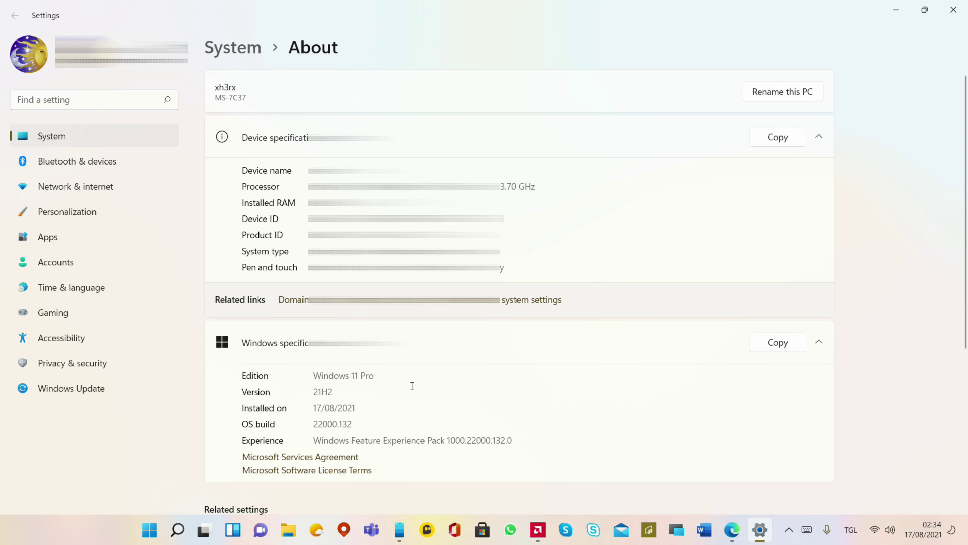
scroll(412, 385, down, 2)
scroll(411, 386, down, 2)
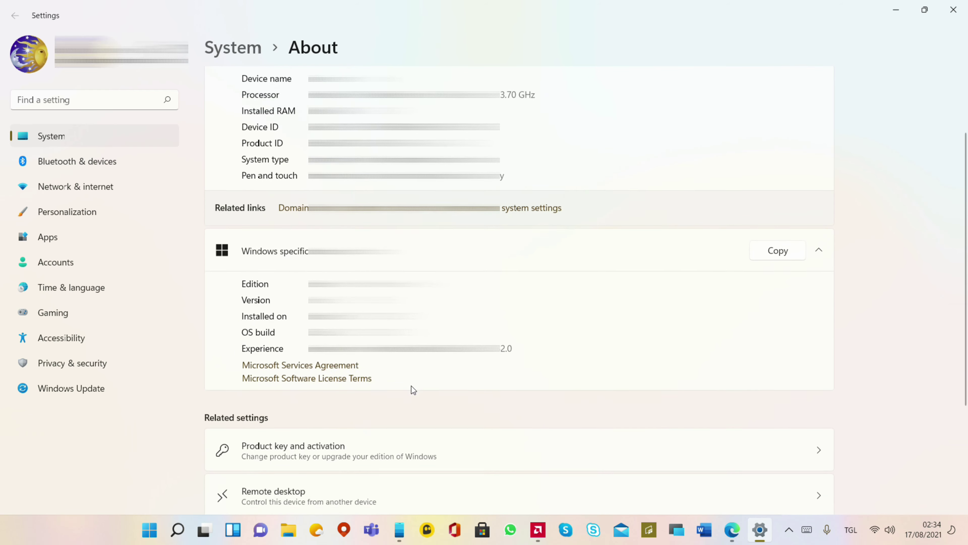
scroll(412, 387, down, 2)
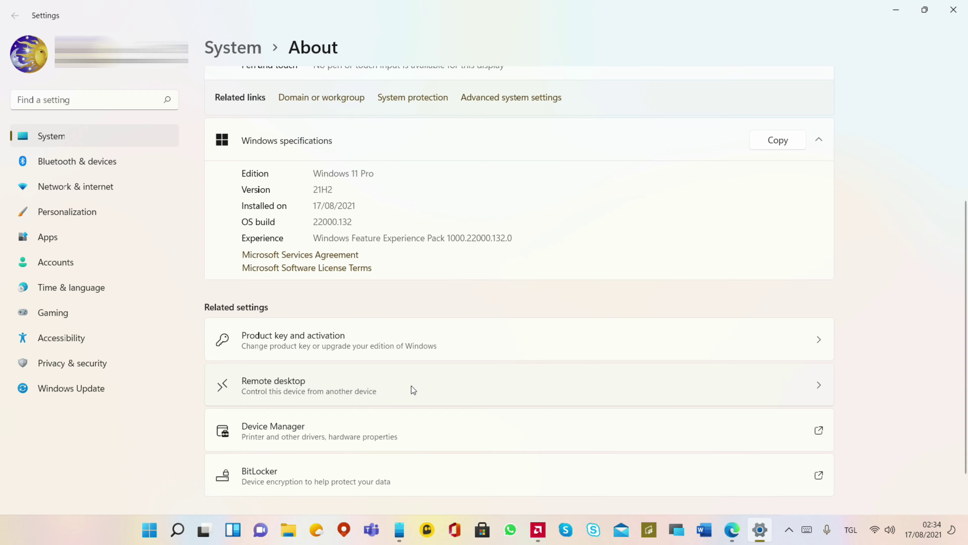
- Open the product key and activation settings and check the Windows activation state
scroll(411, 386, down, 2)
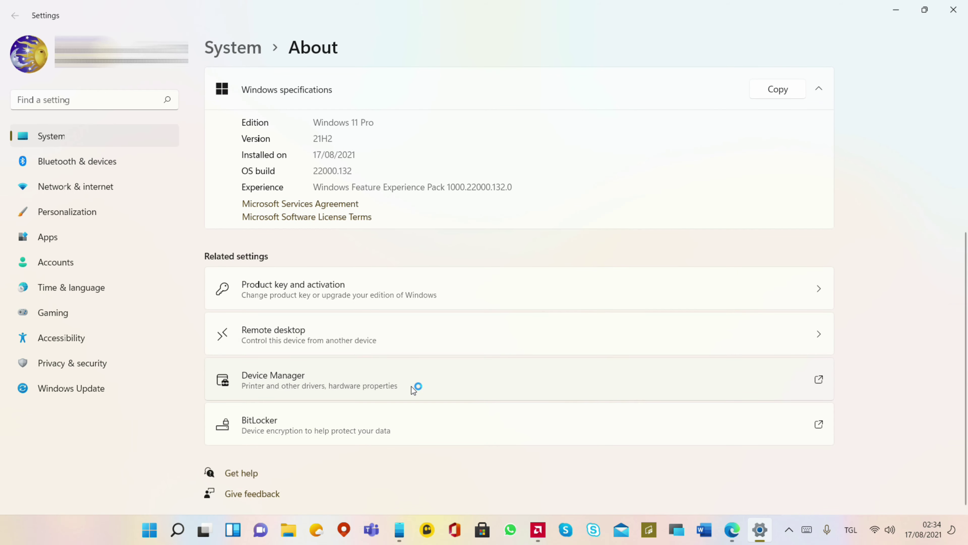
click(362, 293)
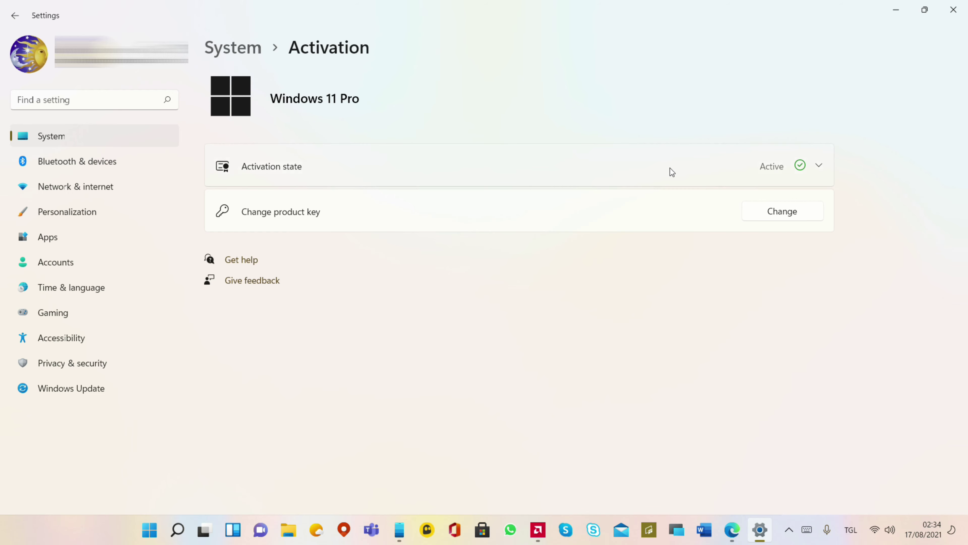
click(677, 170)
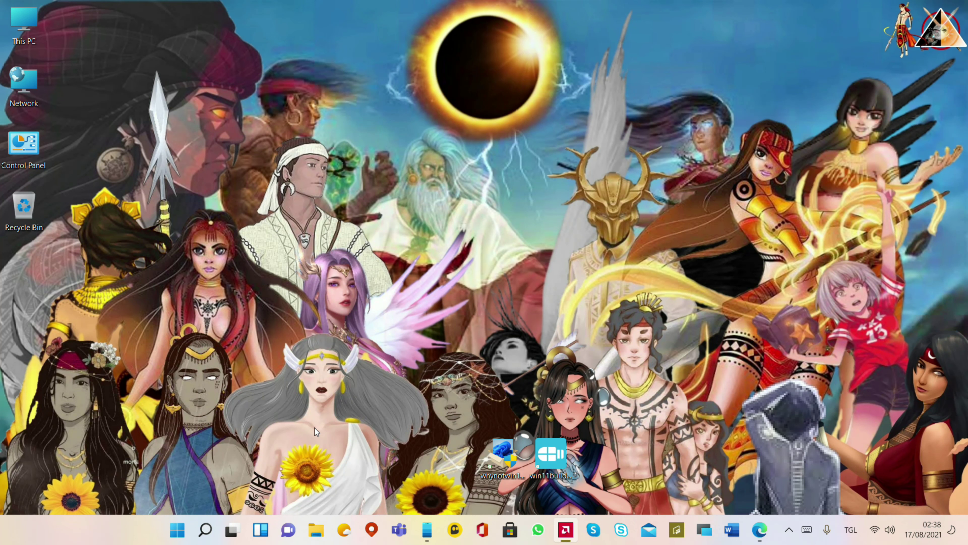
- Launch the Get Started app, begin its tour, and look through both OneDrive accounts' folders from the files page
click(178, 532)
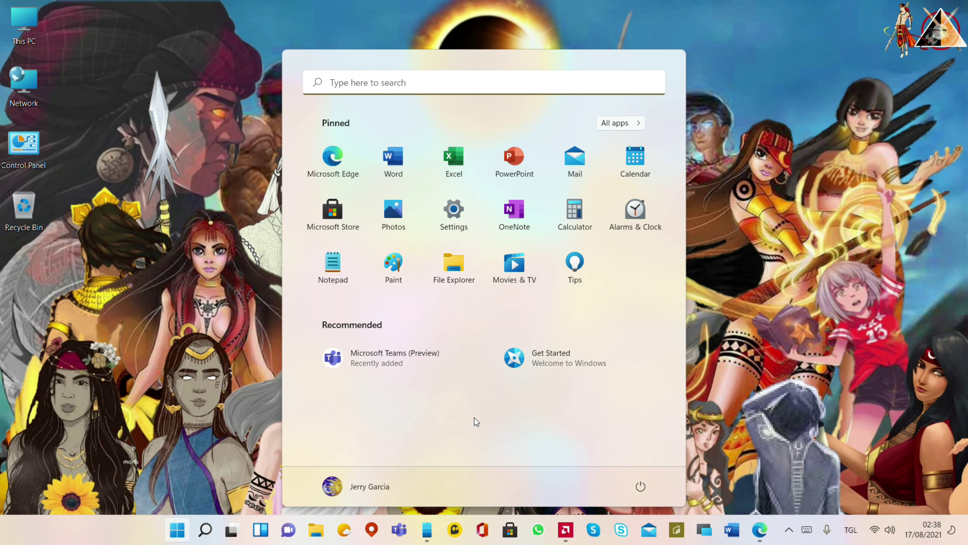
click(537, 362)
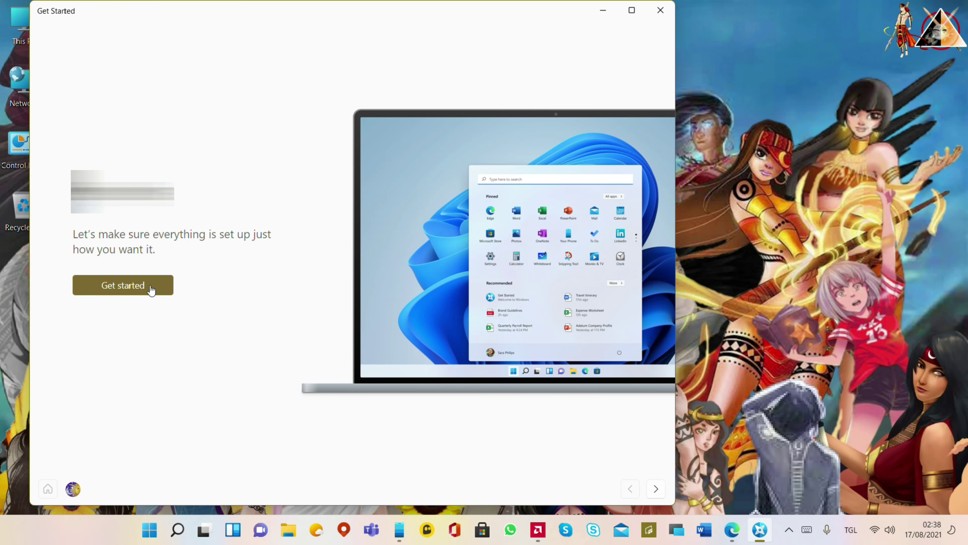
click(134, 286)
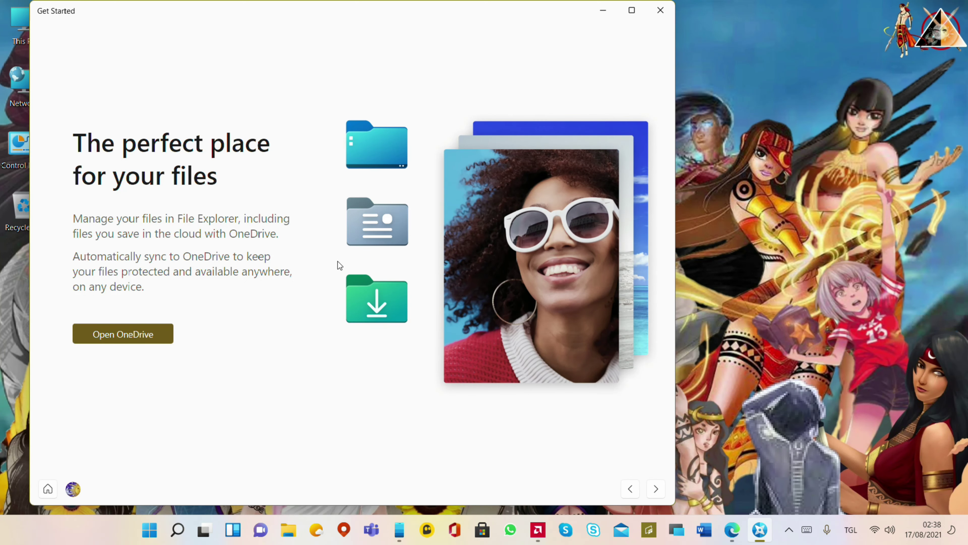
click(148, 343)
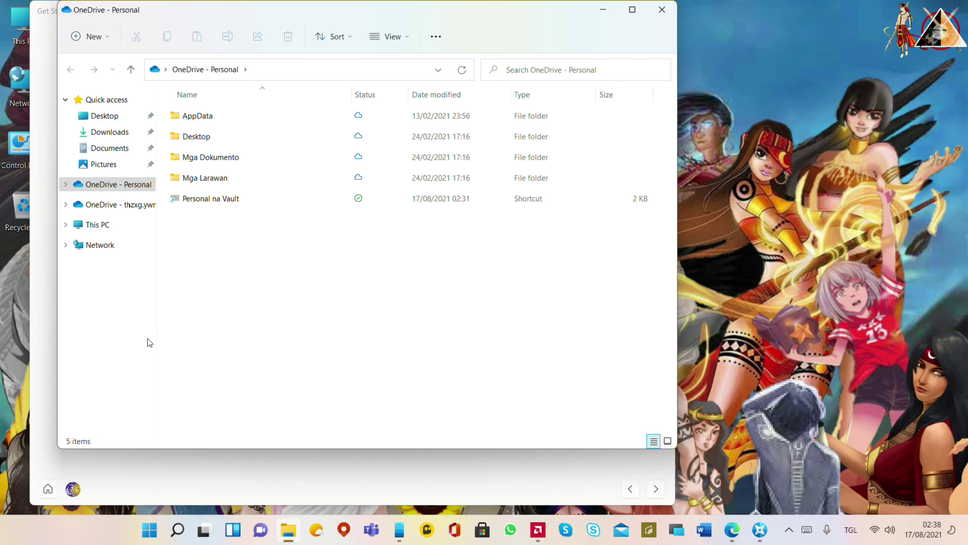
click(140, 204)
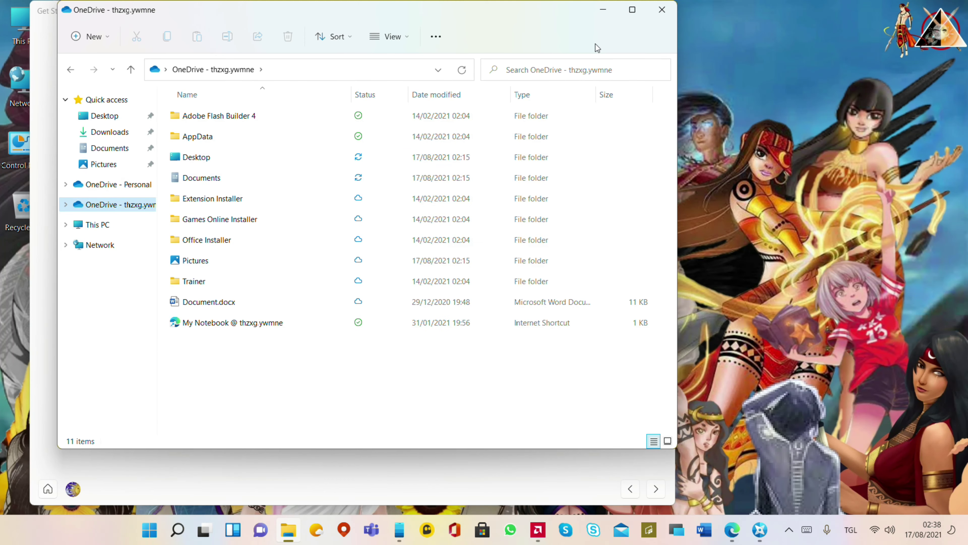
click(662, 9)
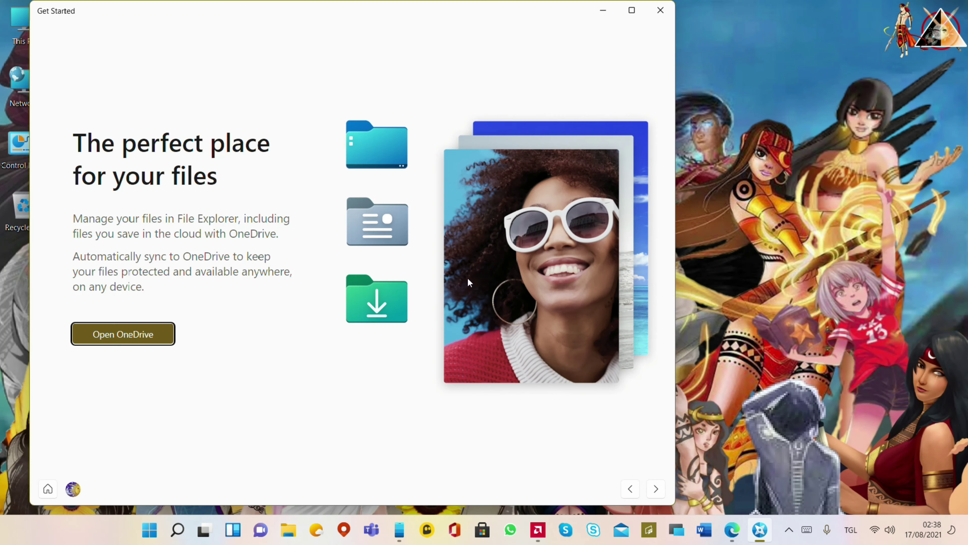
- Preview Microsoft Edge and the Your Phone app from their Get Started pages, closing each one after viewing
click(655, 492)
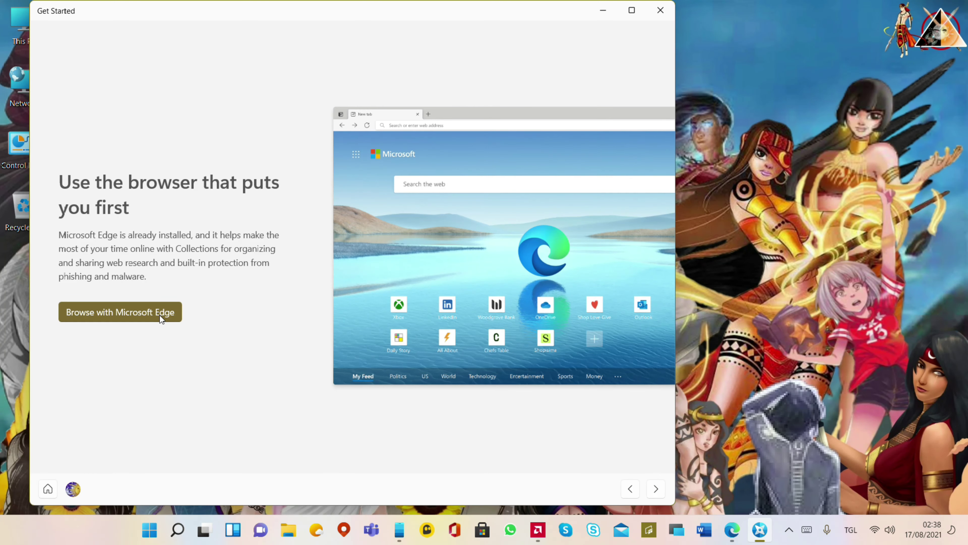
click(160, 315)
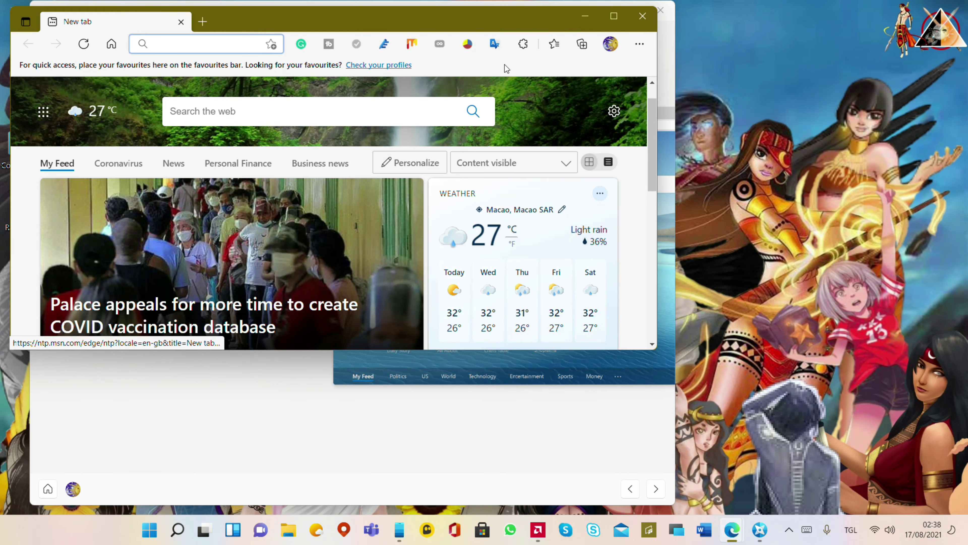
click(642, 16)
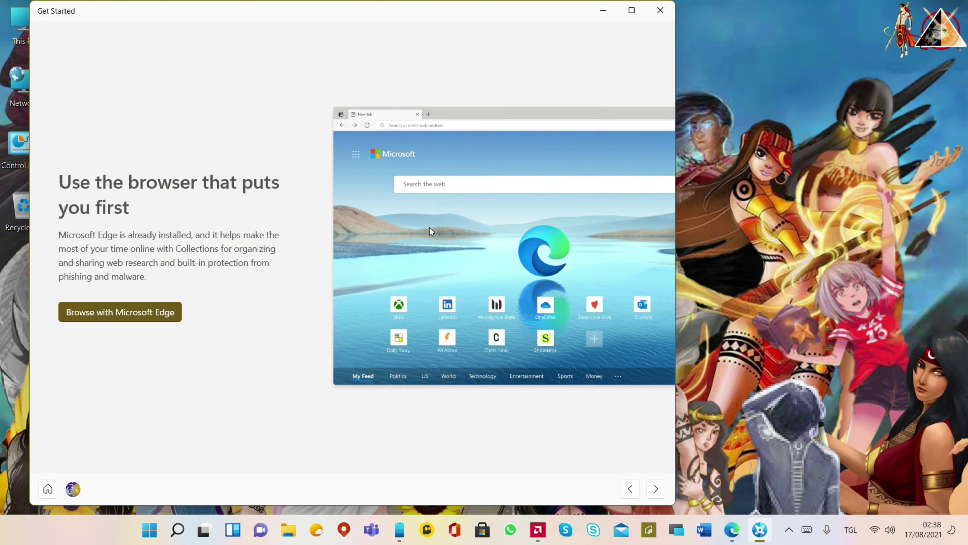
click(656, 489)
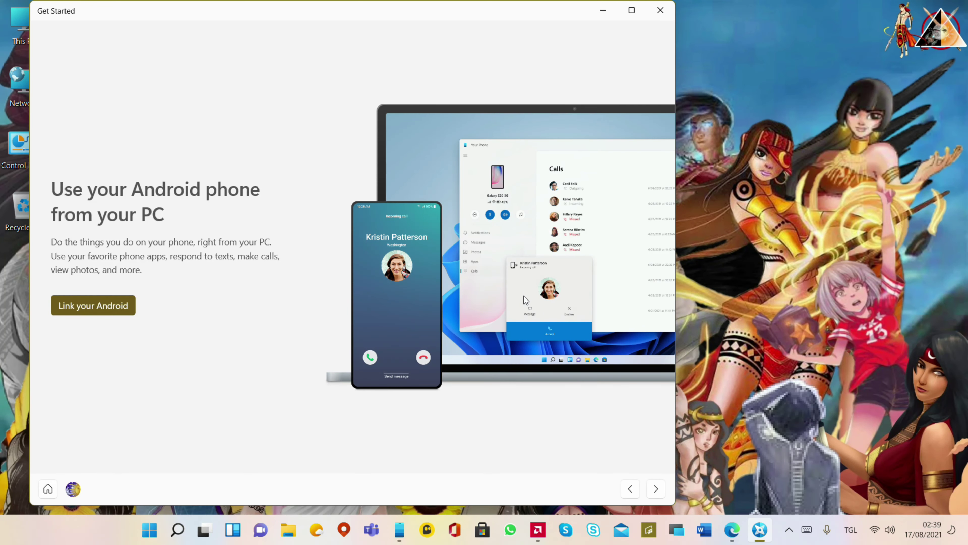
click(115, 306)
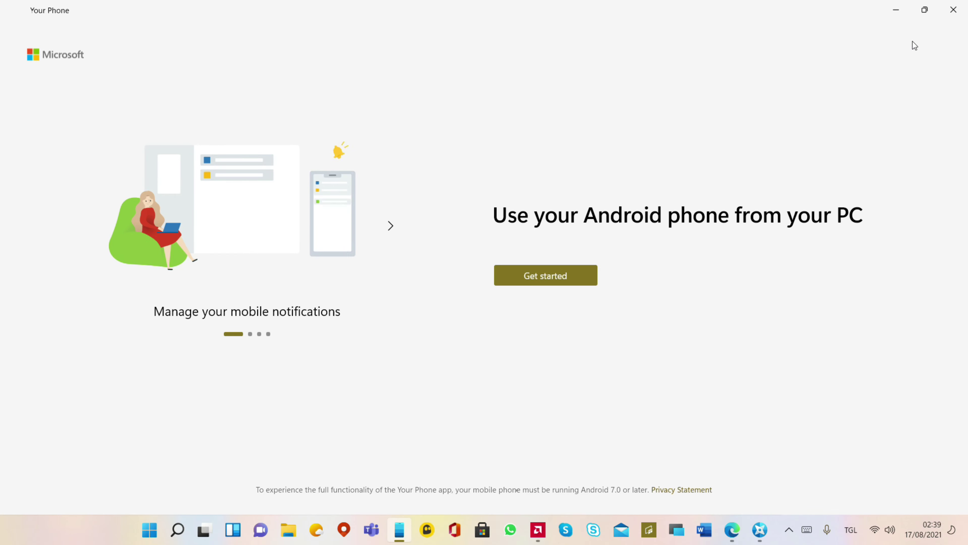
click(954, 11)
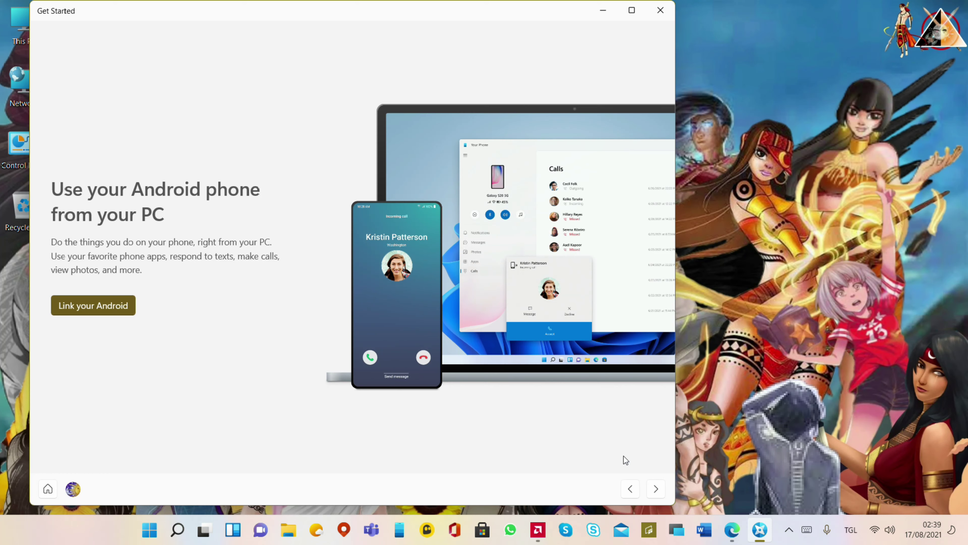
- Finish the Get Started tour and open the What's new in Windows 11 collection in the Tips app
click(655, 489)
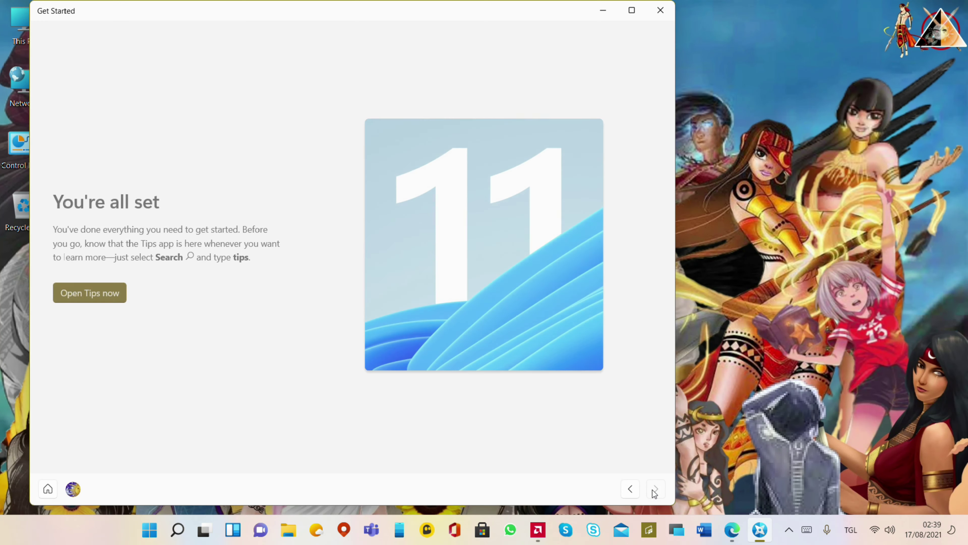
click(111, 294)
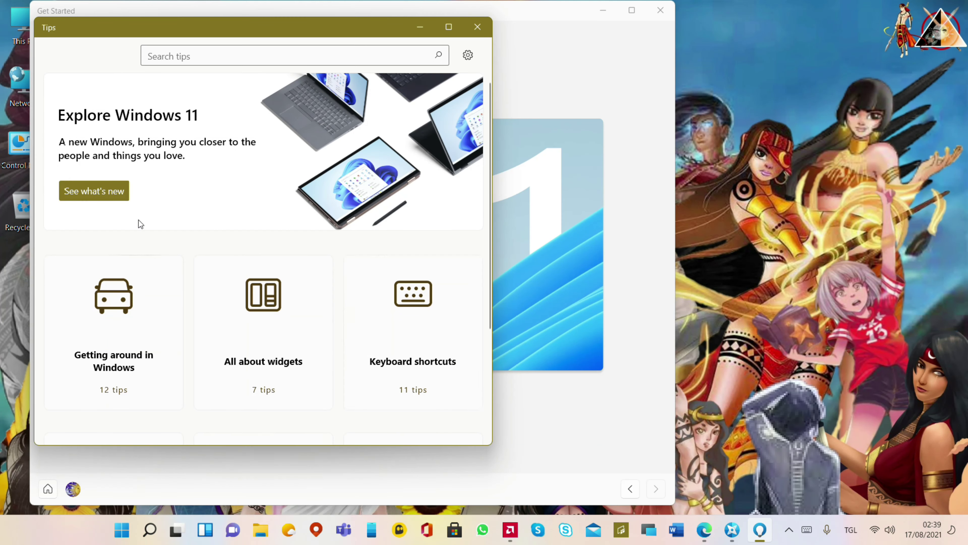
click(107, 190)
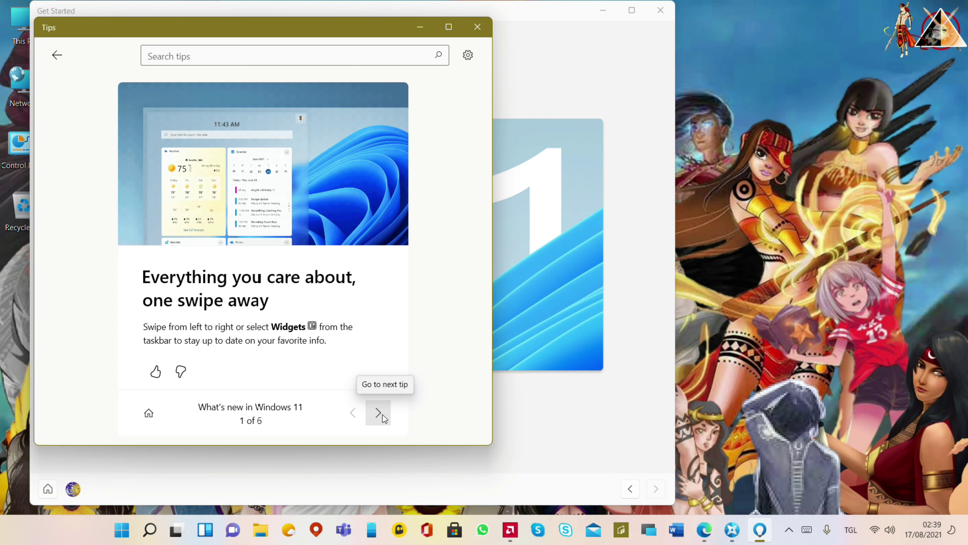
- Try out the Widgets board and the Start menu described in the first two Windows 11 tips
click(209, 533)
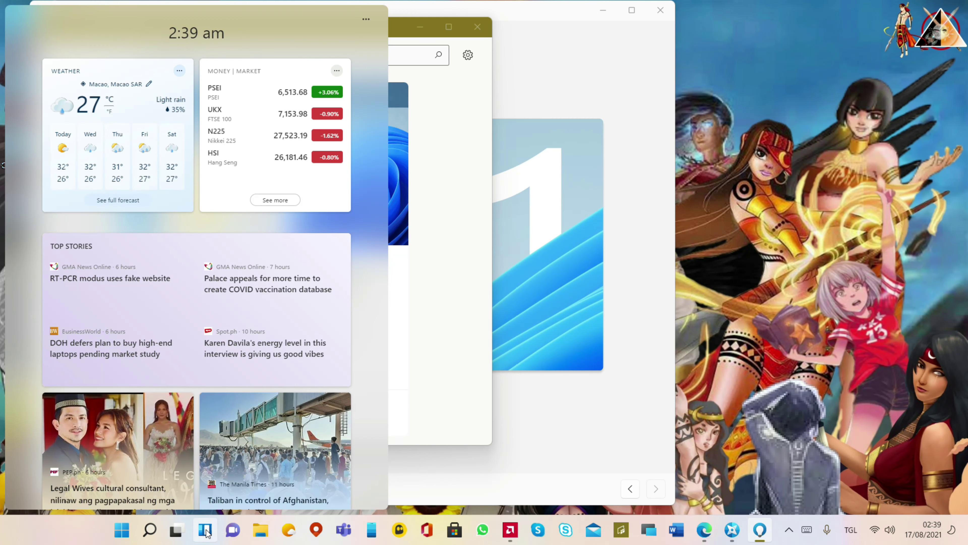
click(449, 164)
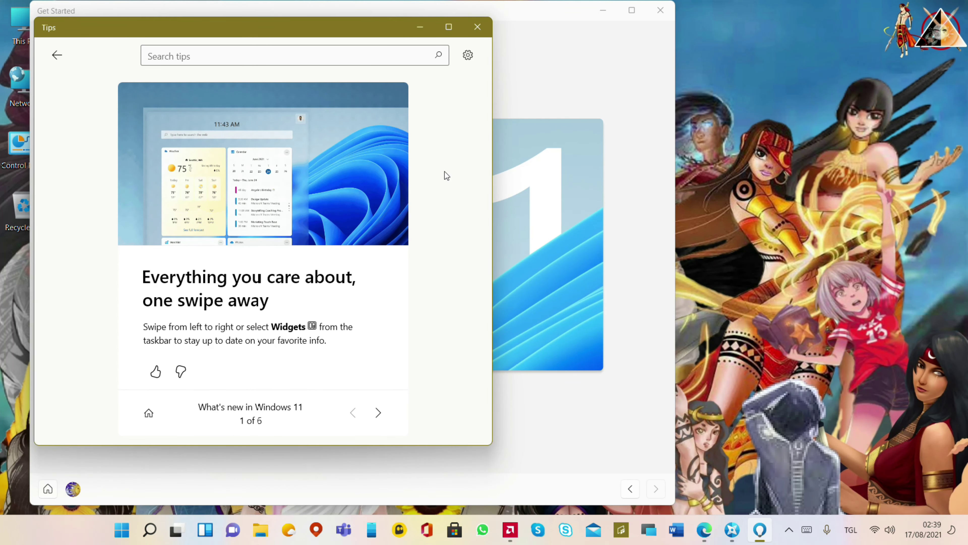
click(379, 413)
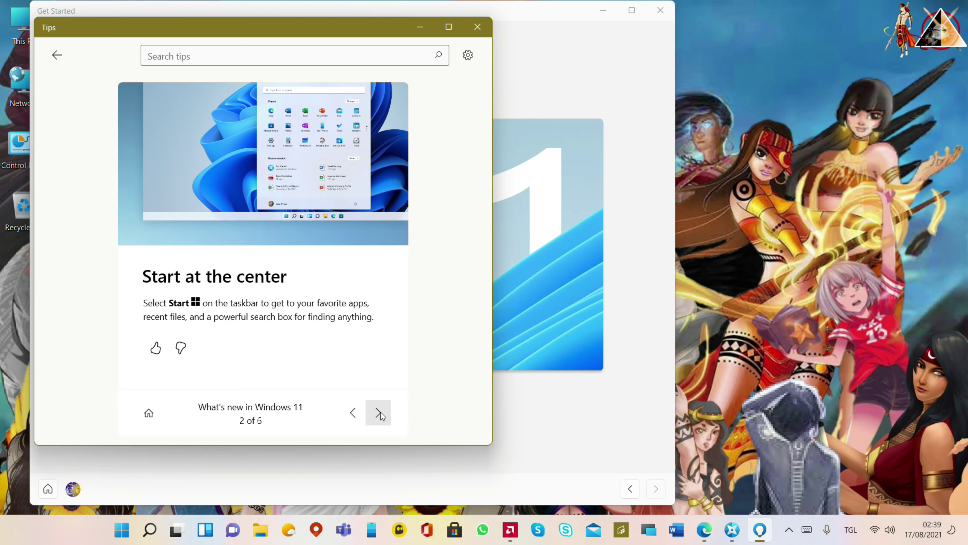
click(129, 533)
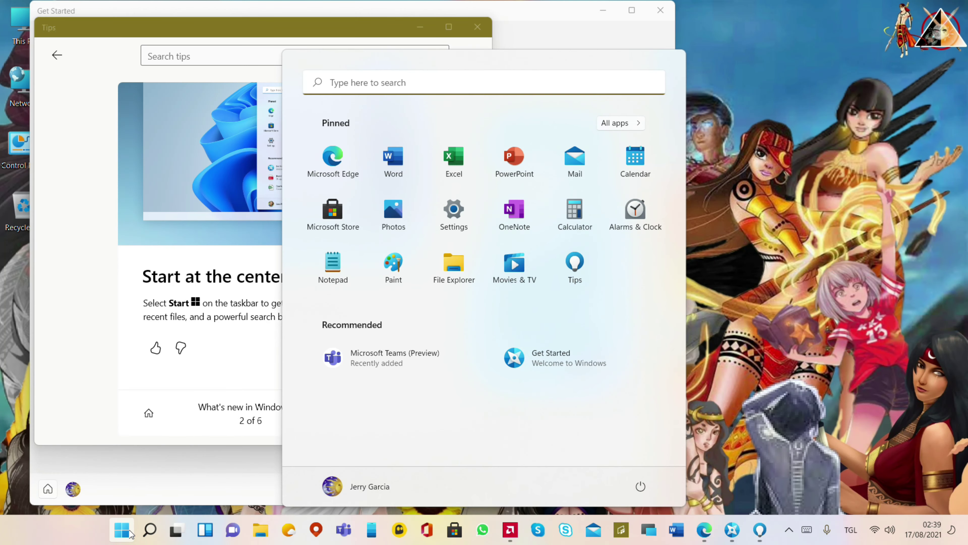
click(122, 531)
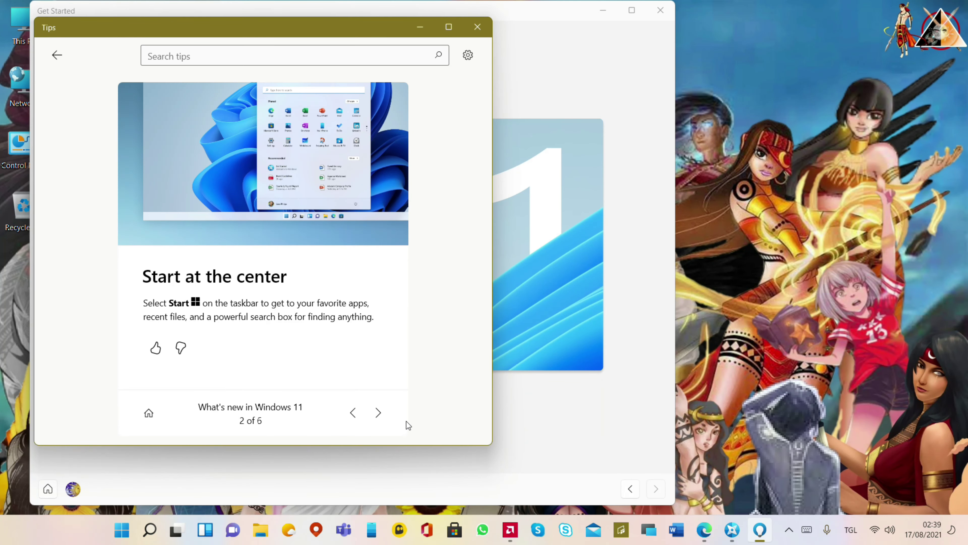
- Give a thumbs-up to each of the first three What's new in Windows 11 tips, viewing the Start menu again
click(383, 414)
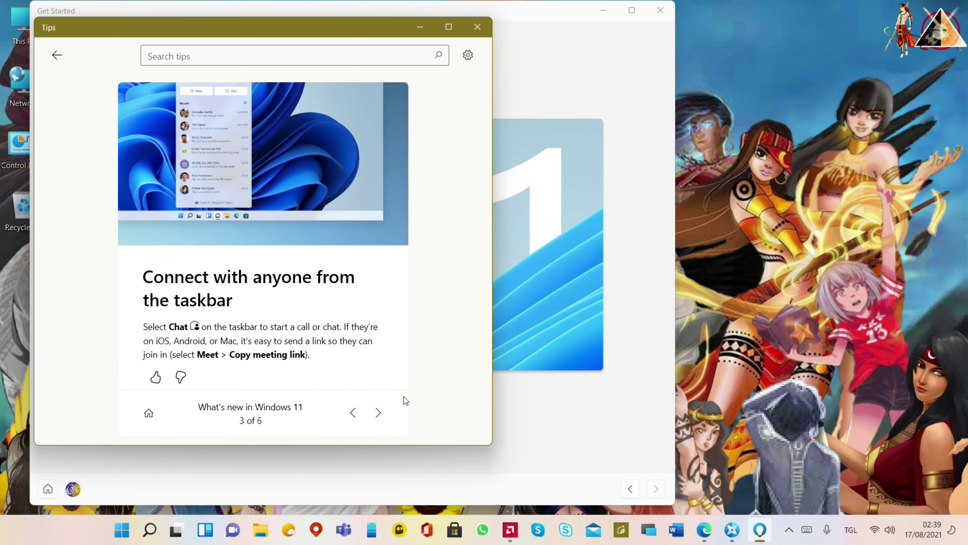
click(354, 413)
click(355, 415)
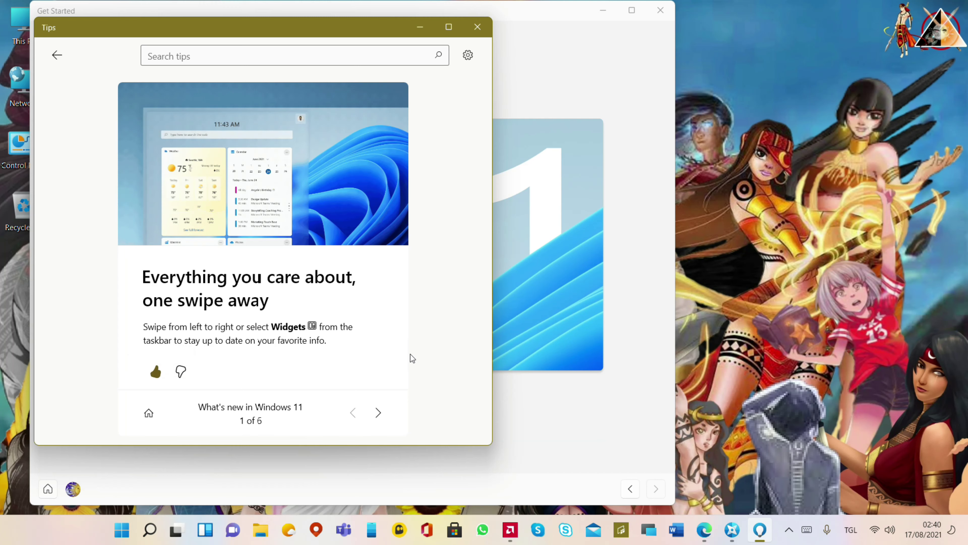
click(379, 412)
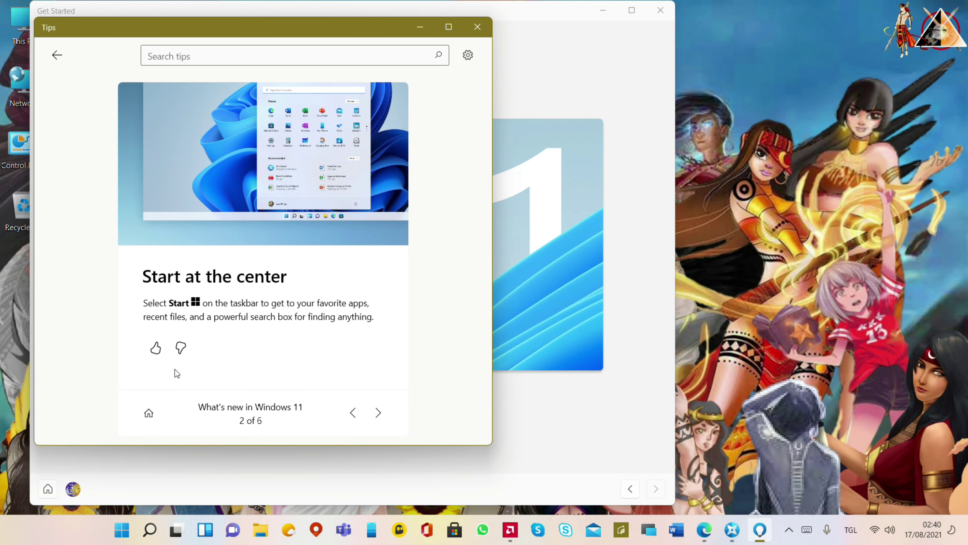
click(158, 349)
click(123, 529)
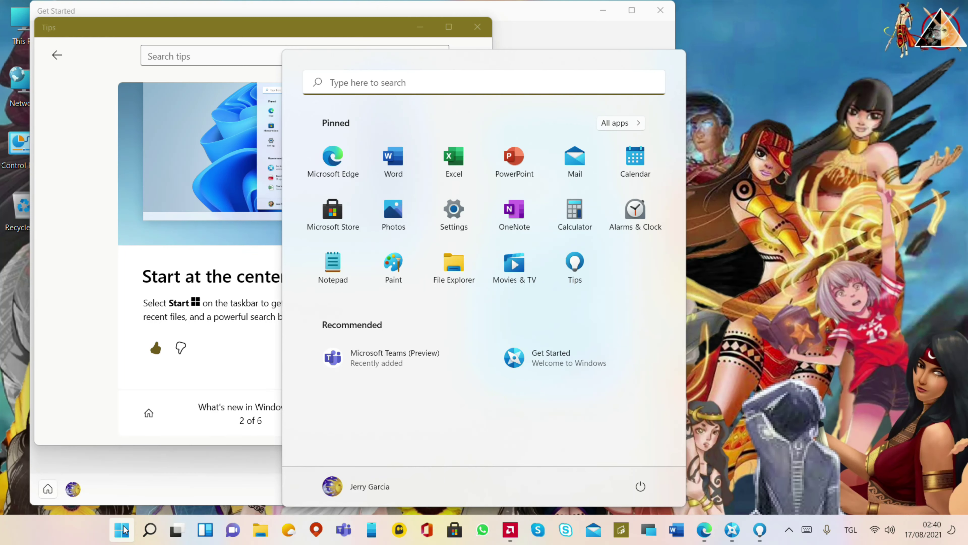
click(123, 529)
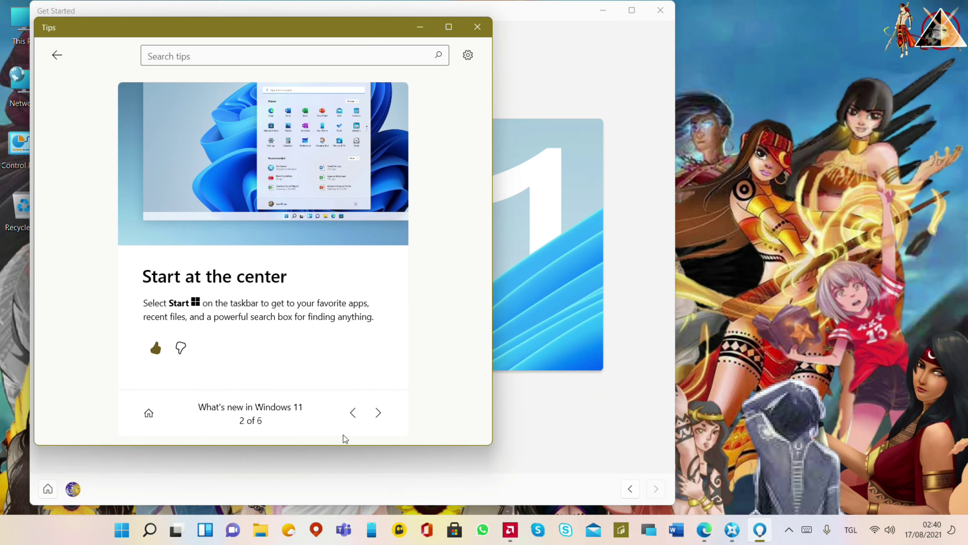
click(378, 419)
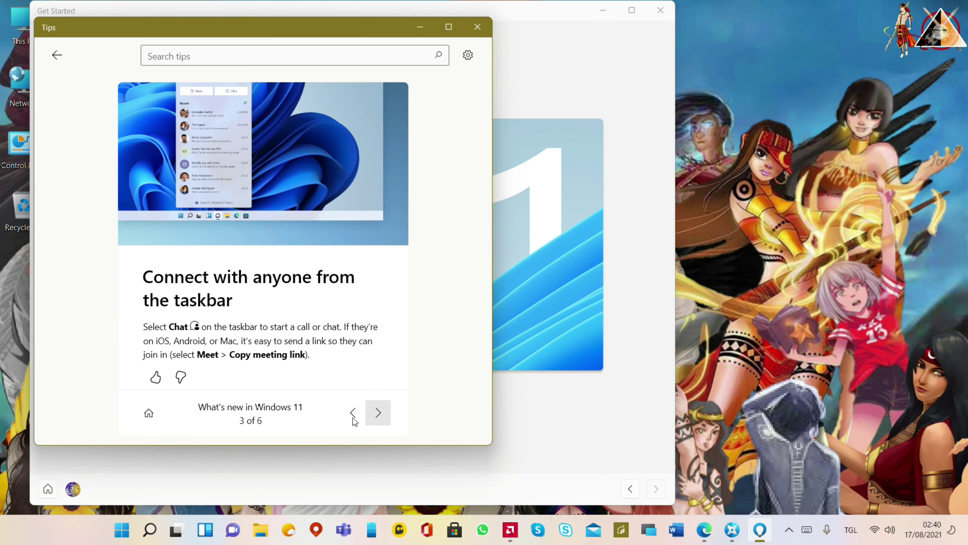
click(157, 380)
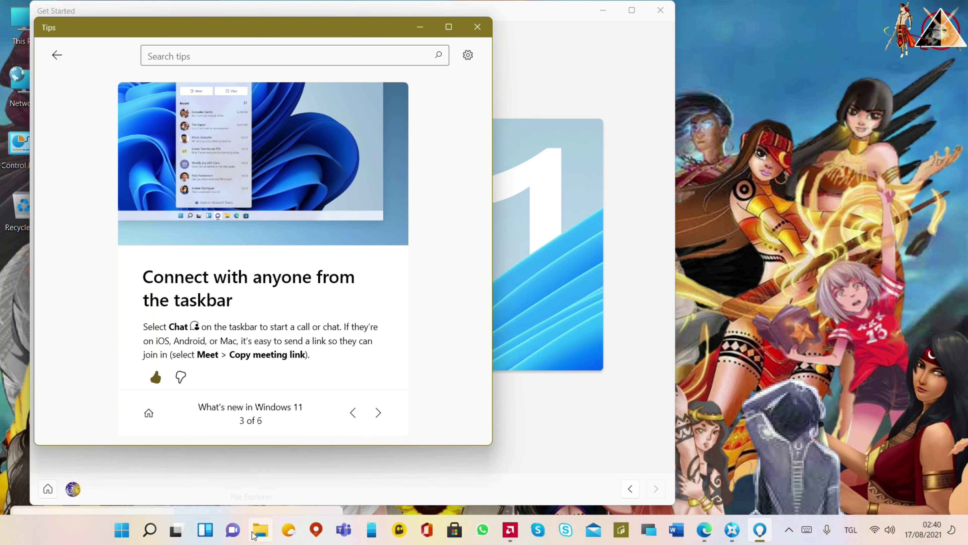
- Try getting started with Microsoft Teams Chat, and advance the Tips app to the tip on organizing open apps
click(240, 536)
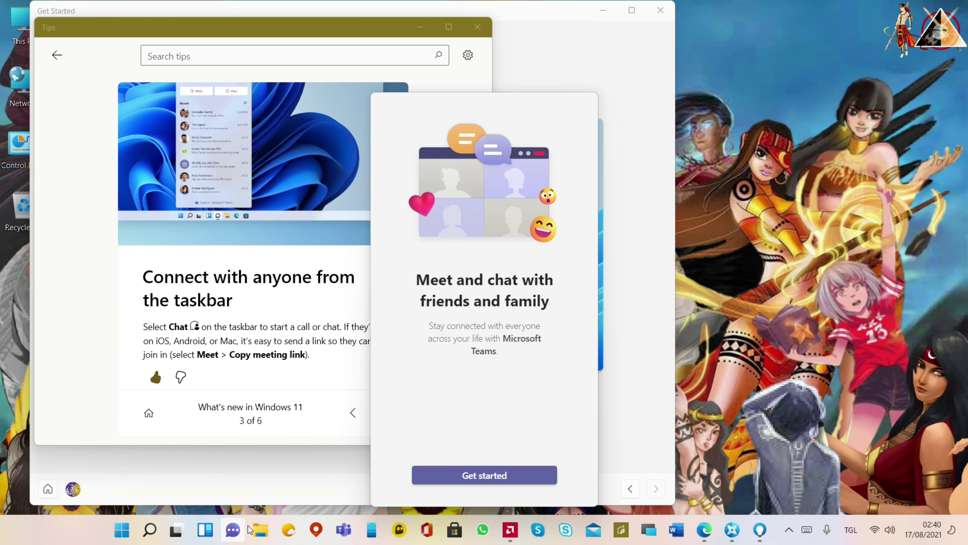
click(424, 480)
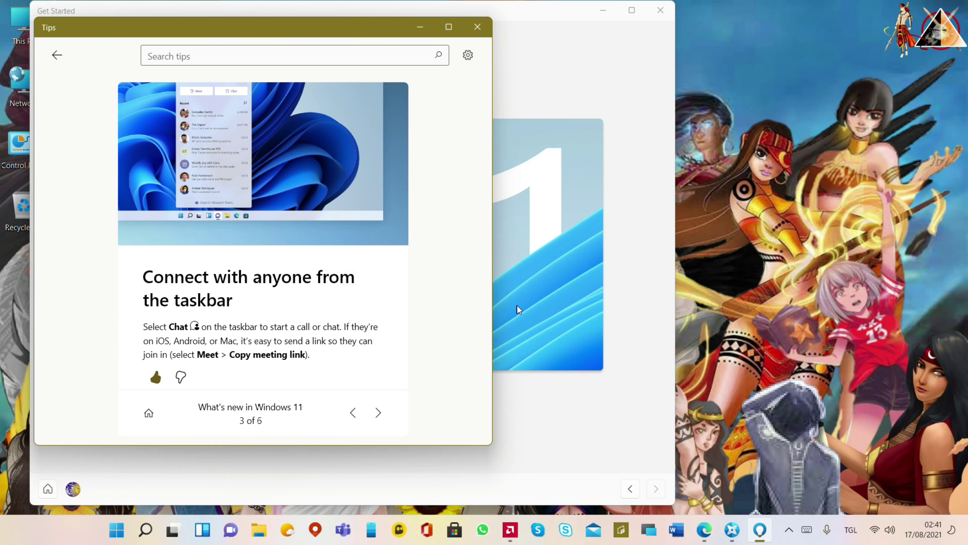
click(236, 536)
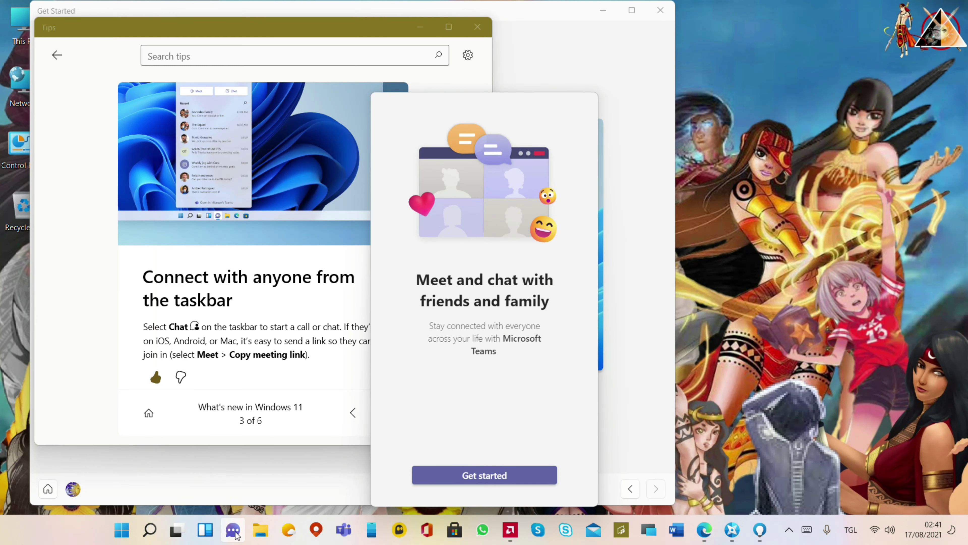
click(313, 379)
click(378, 412)
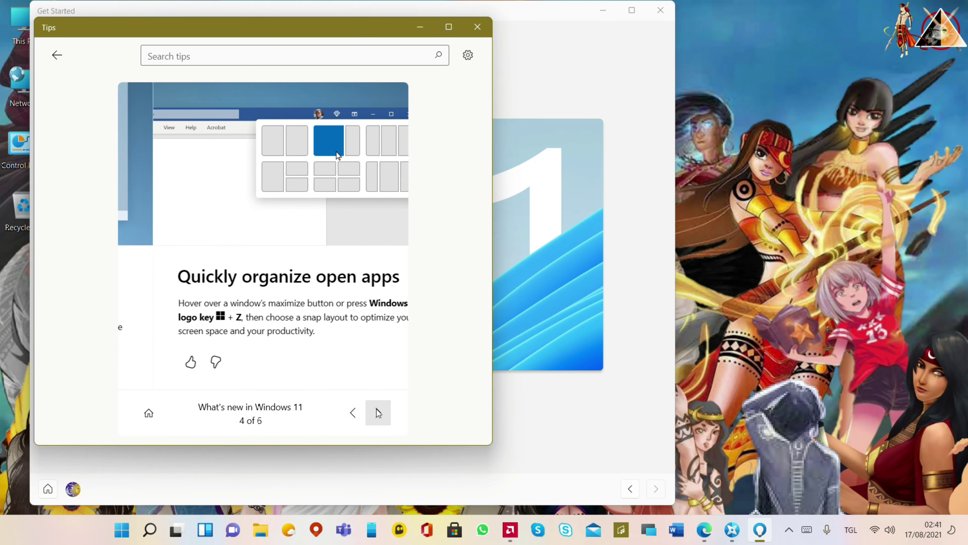